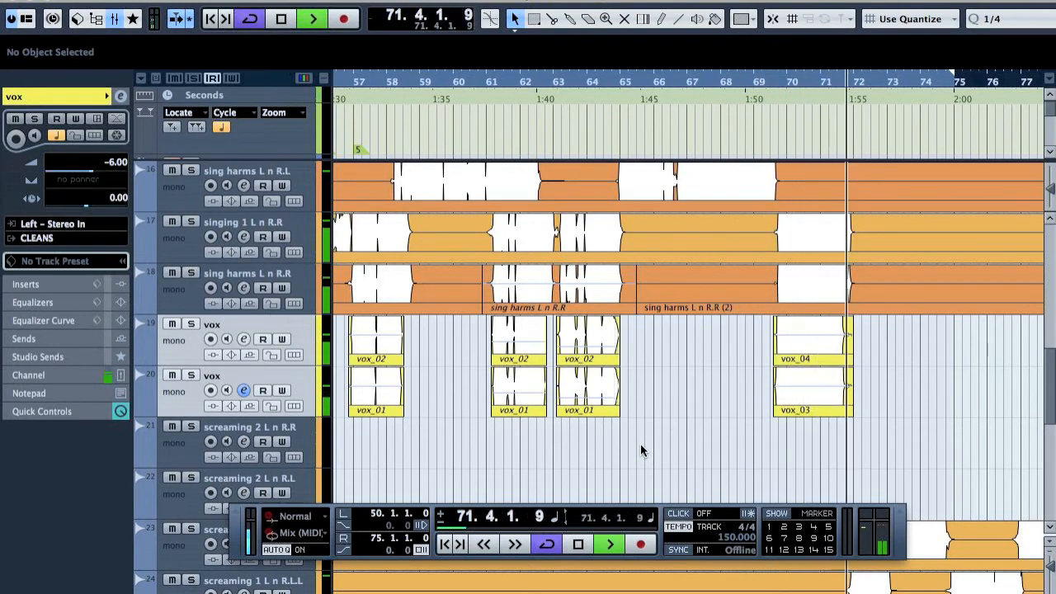
- Stop playback and look through the drum, bass, guitar, synth and vocal tracks around bars 49 to 69
key(space)
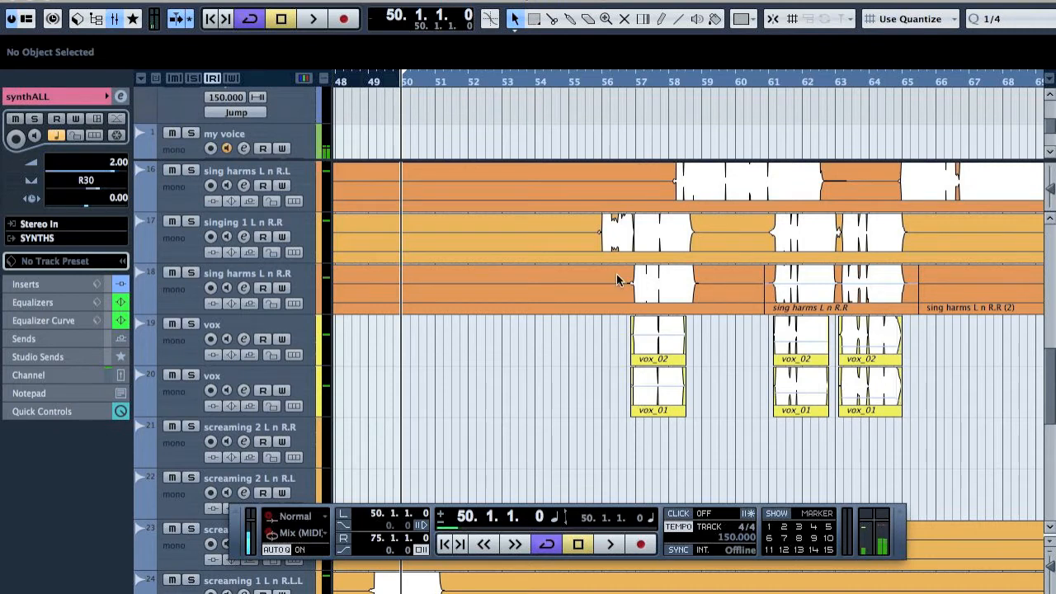
click(658, 245)
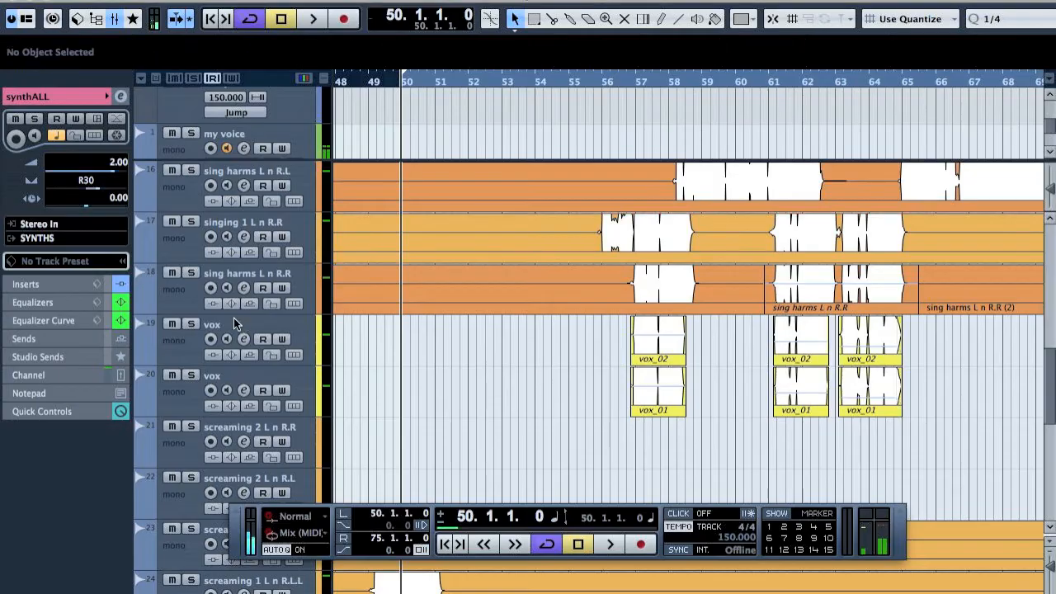
click(249, 333)
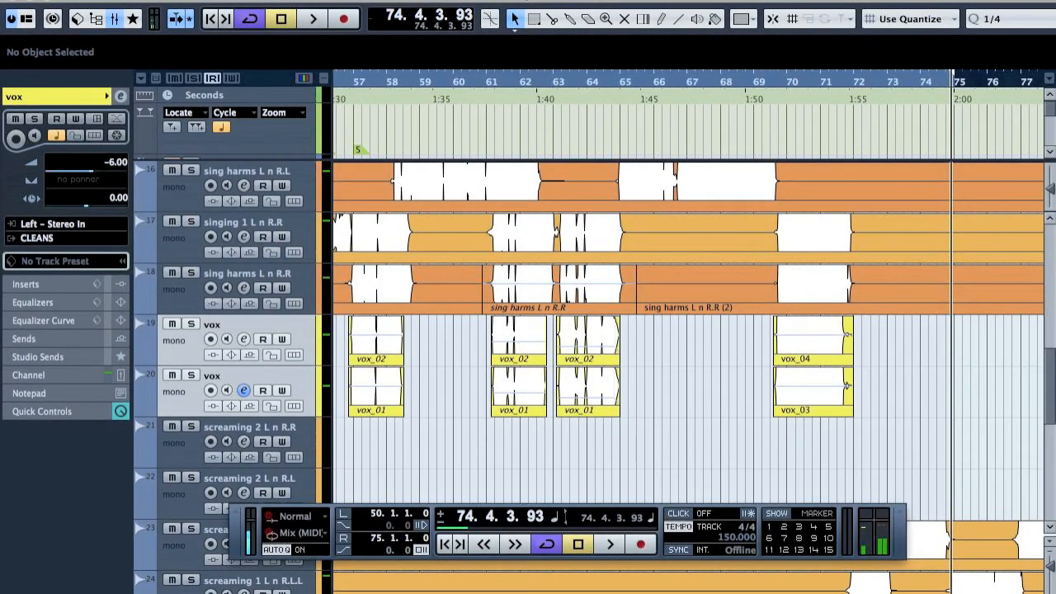
scroll(689, 346, left, 6)
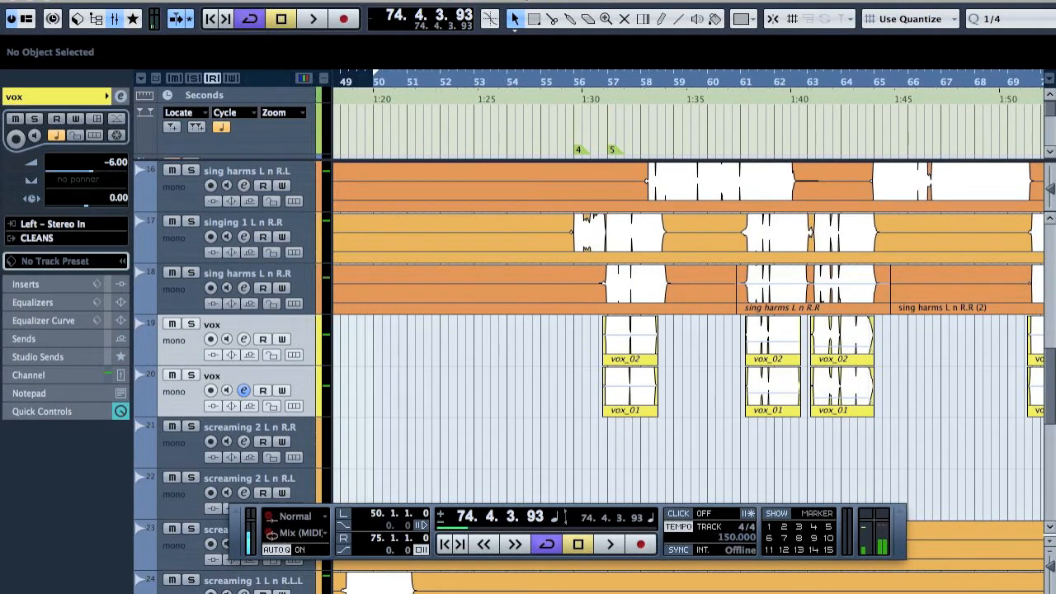
scroll(552, 376, up, 10)
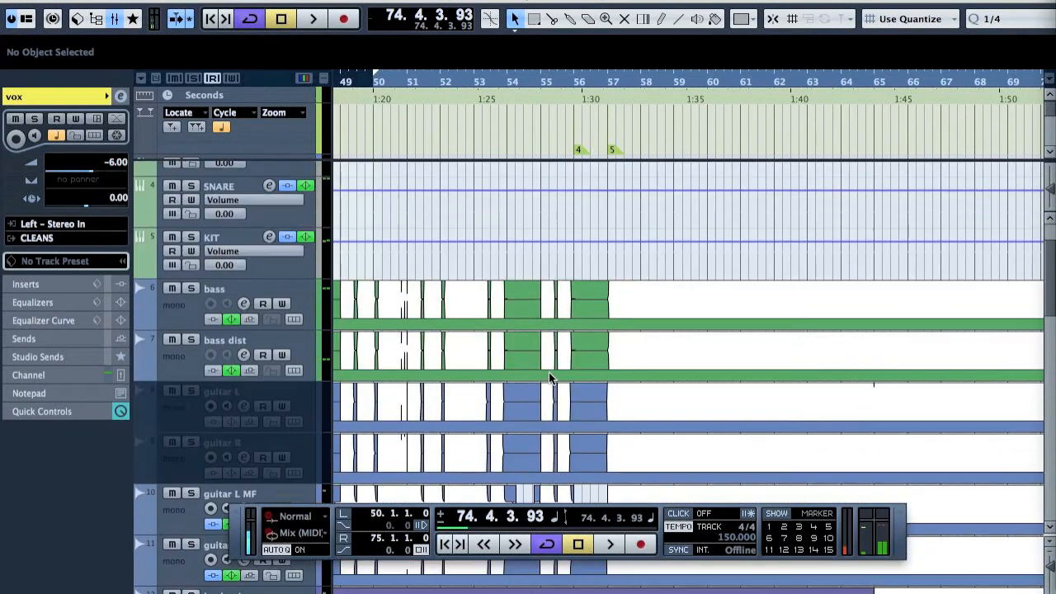
scroll(551, 384, down, 4)
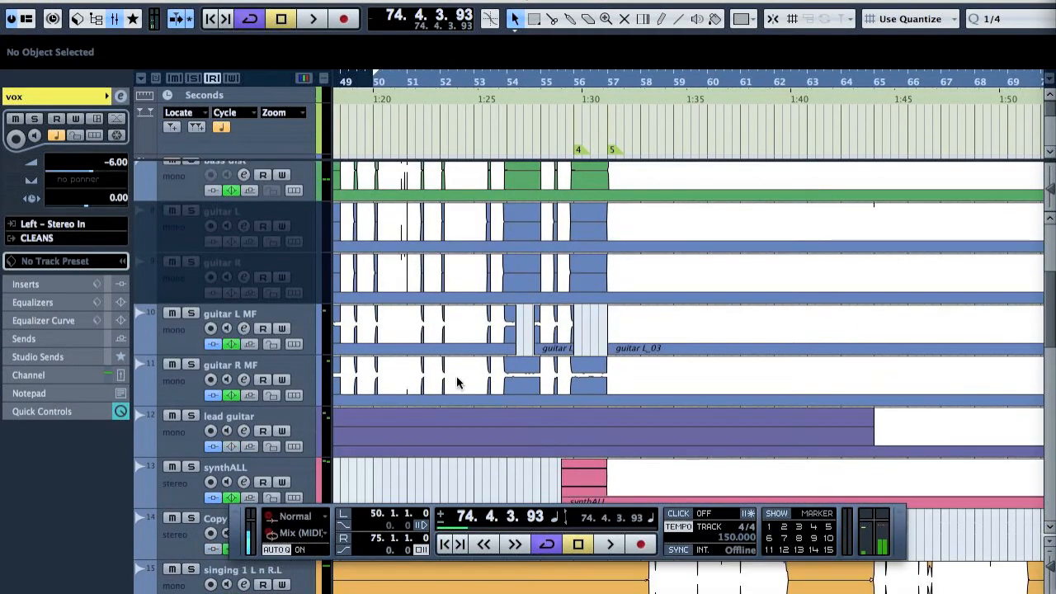
scroll(472, 284, up, 4)
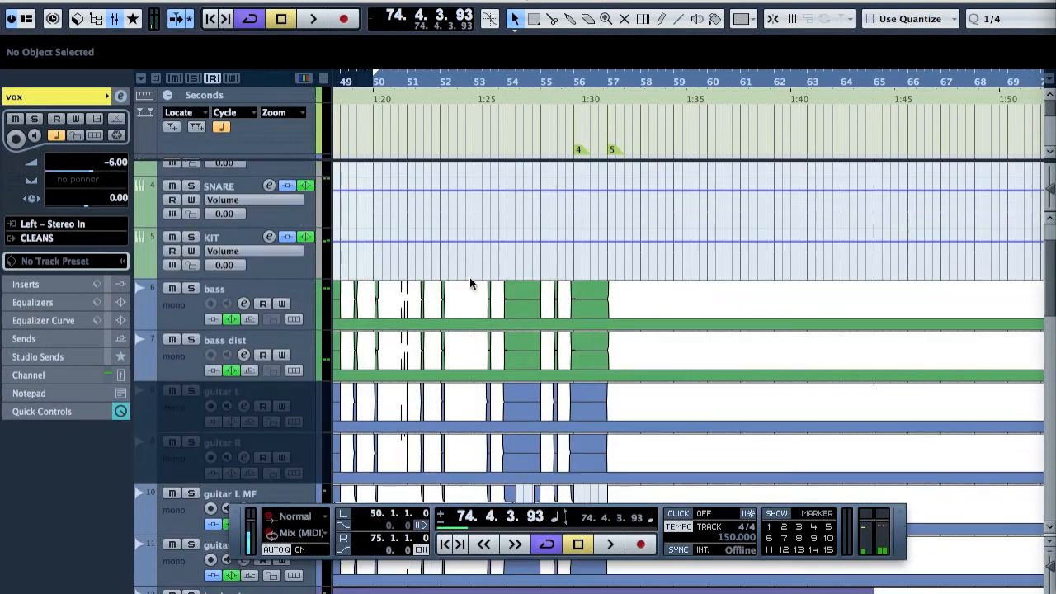
click(262, 410)
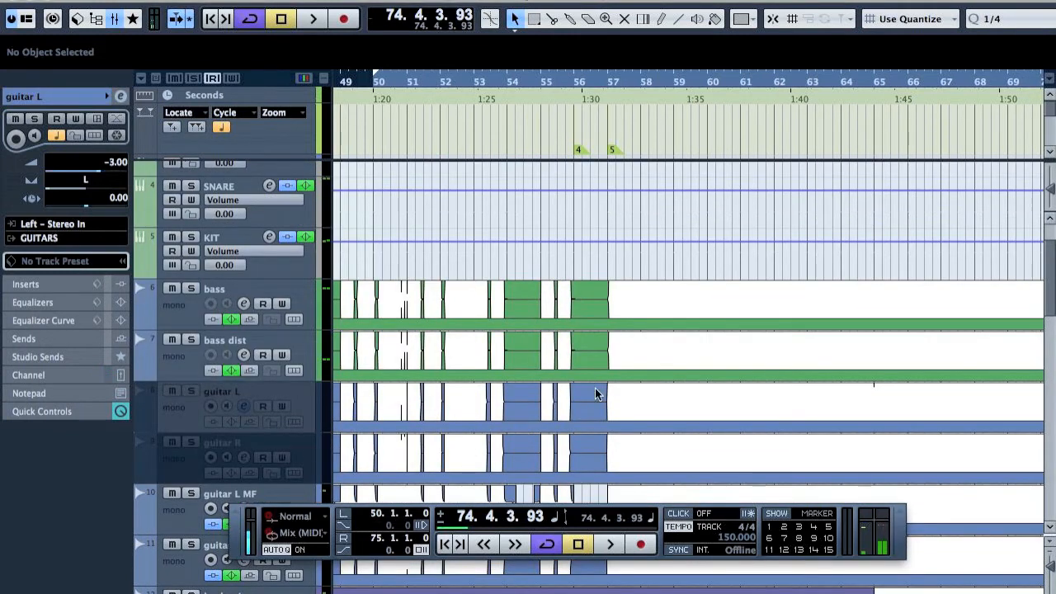
scroll(516, 412, down, 1)
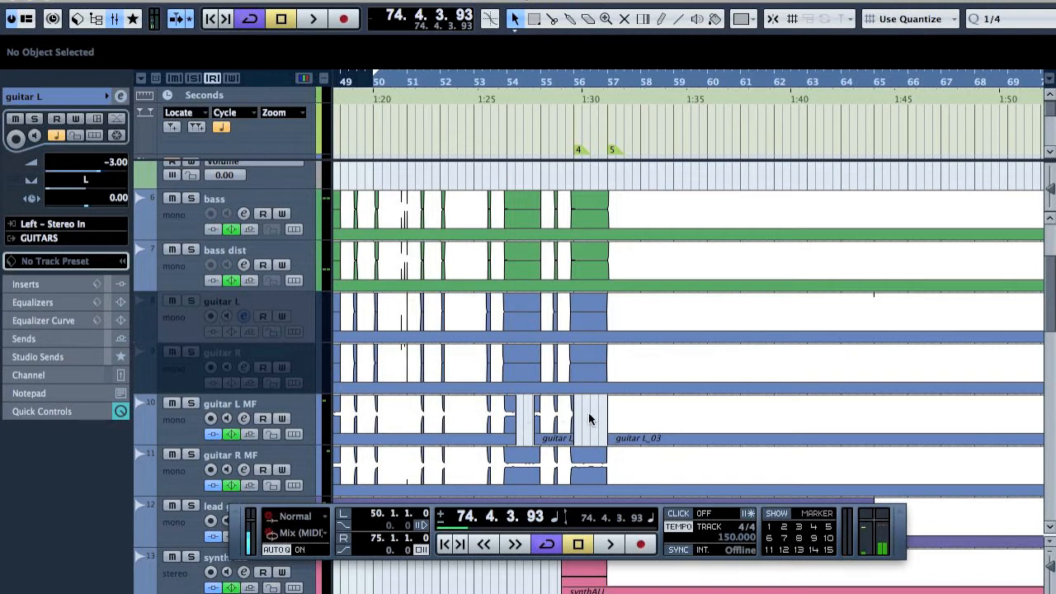
scroll(588, 419, up, 2)
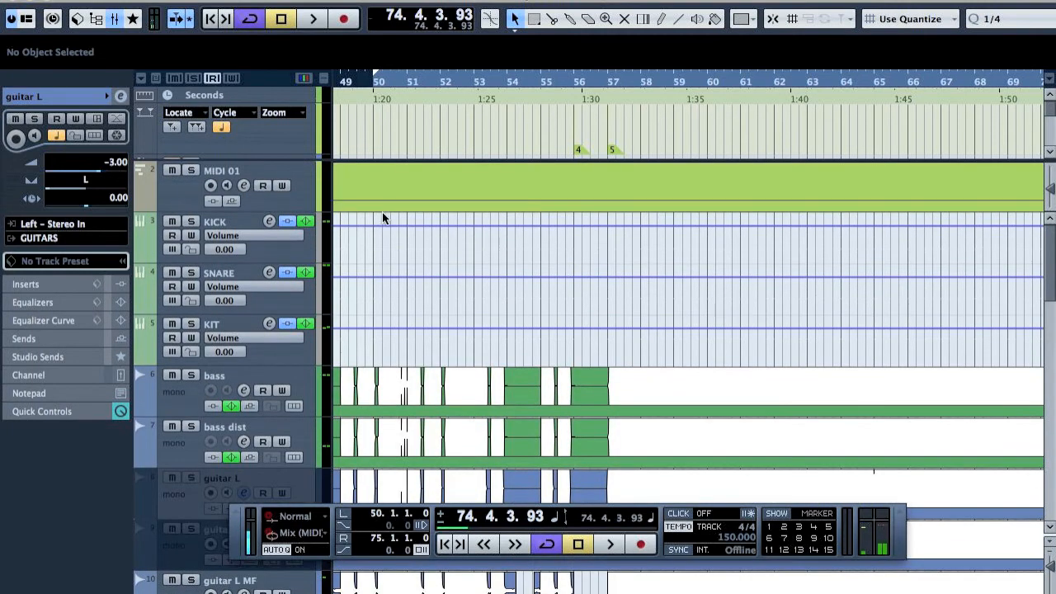
scroll(583, 266, down, 7)
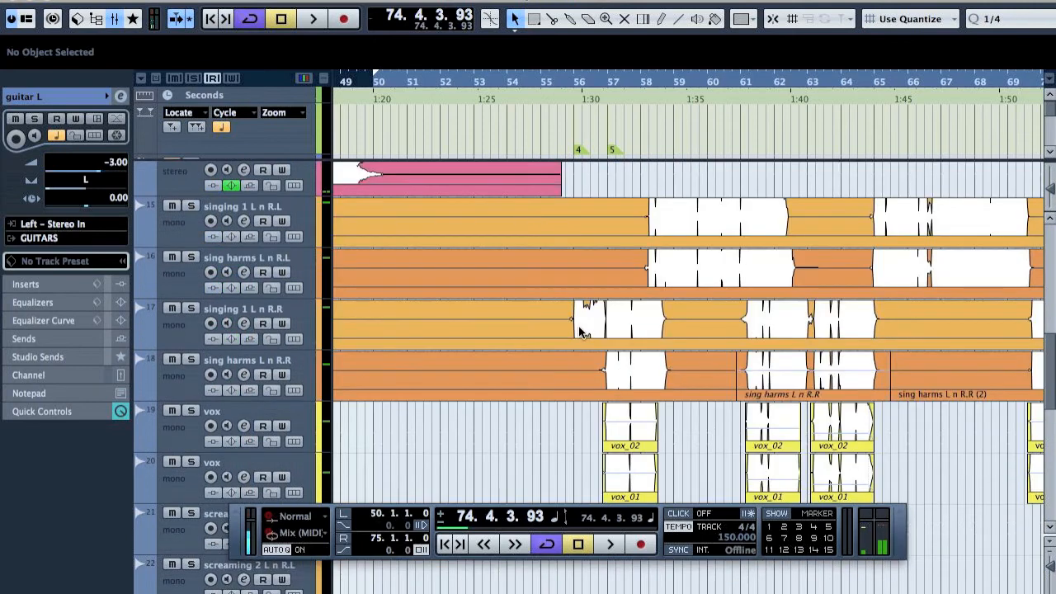
scroll(578, 326, up, 3)
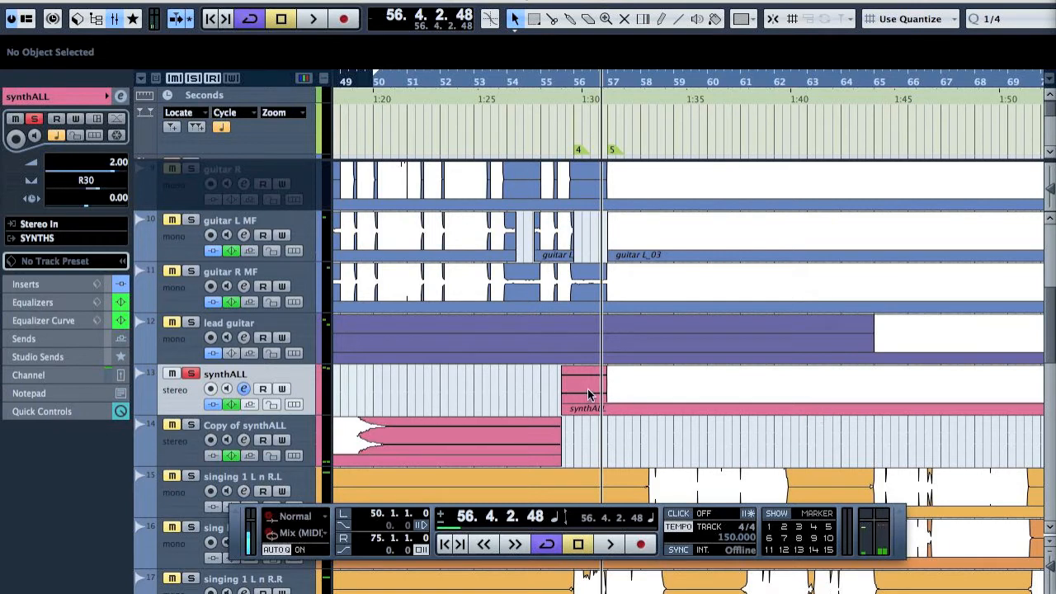
- Audition the soloed synthALL track with its channel settings in view, bypassing and re-enabling EQ band 1 for comparison
drag(1055, 38, 765, 122)
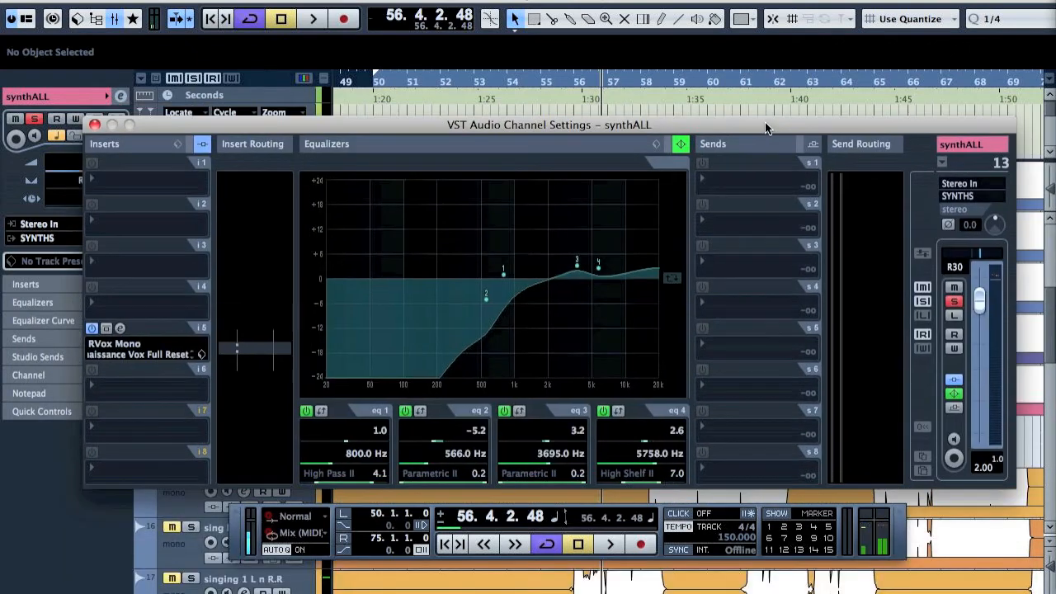
key(space)
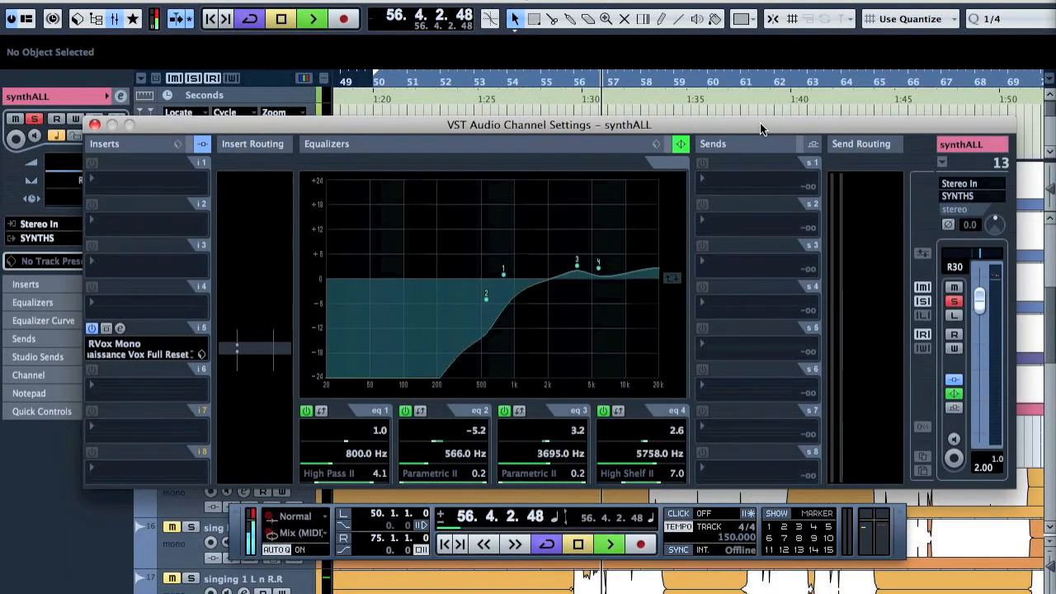
click(307, 414)
click(307, 412)
key(space)
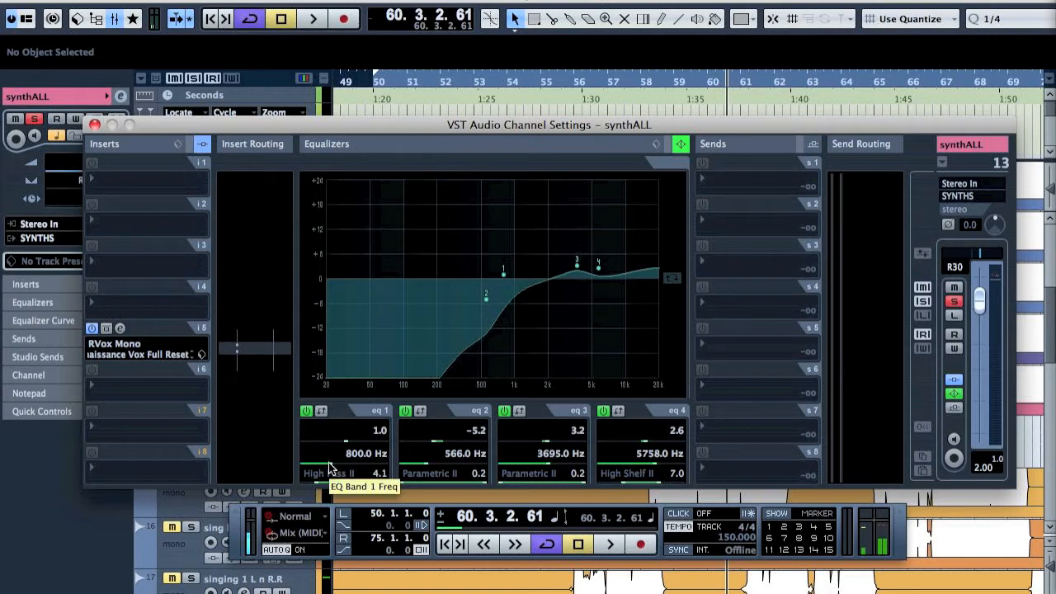
- During playback, sweep the synthALL high-pass frequency in EQ band 1 down to about 149 Hz and back up to 350.9 Hz
key(space)
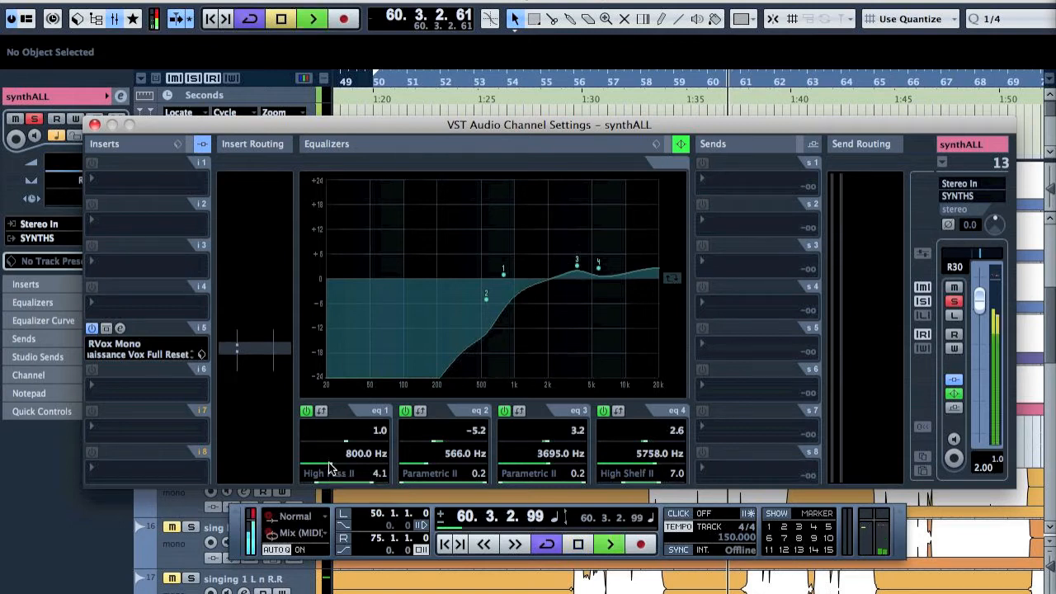
scroll(321, 466, down, 10)
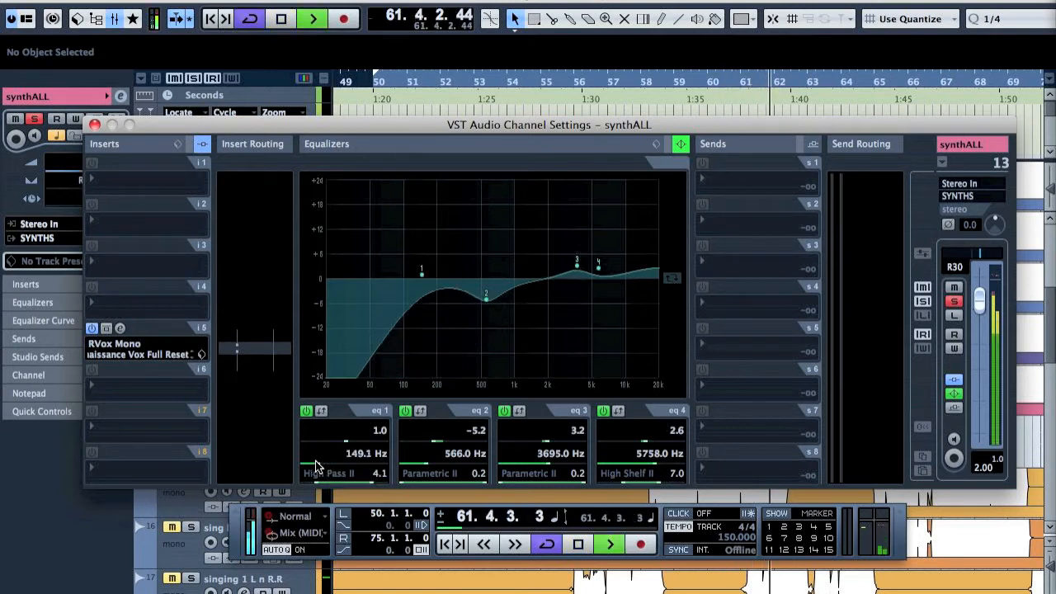
scroll(322, 467, up, 5)
scroll(322, 467, up, 1)
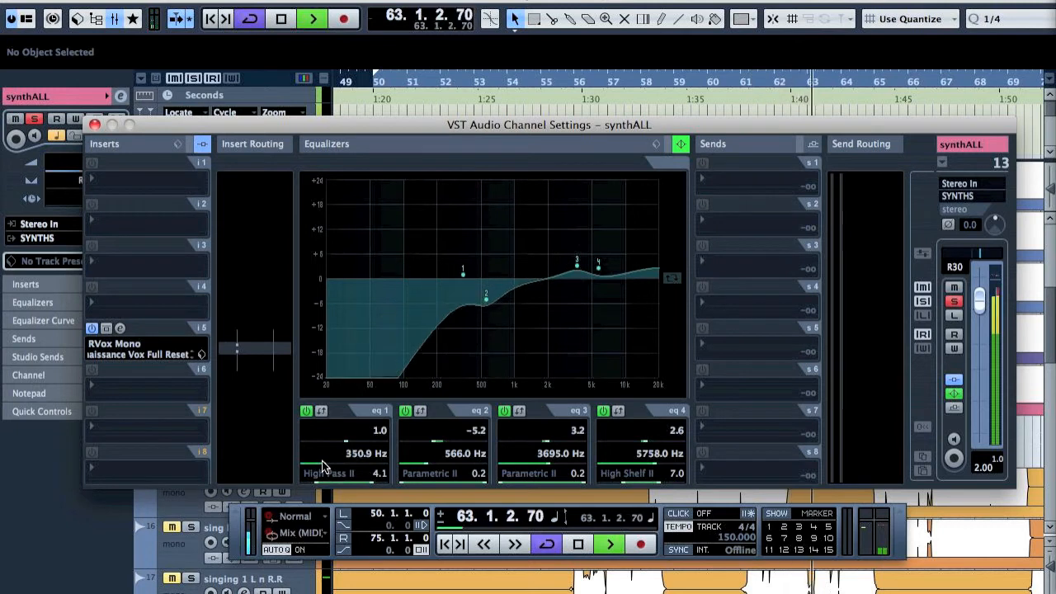
key(space)
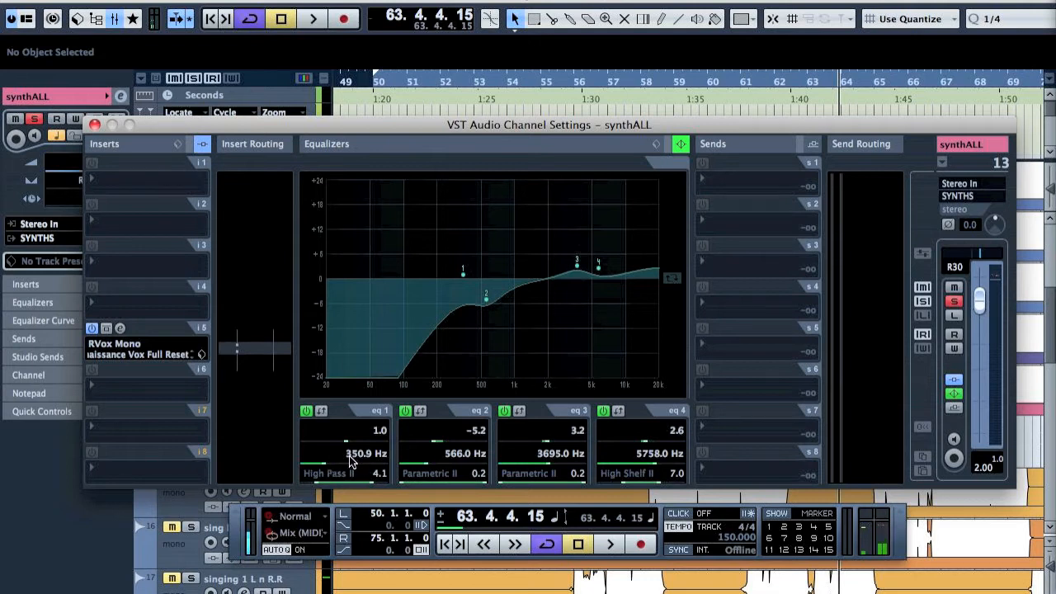
- Set the synthALL EQ band 1 high-pass frequency to 800 Hz
click(350, 456)
text(800)
key(Return)
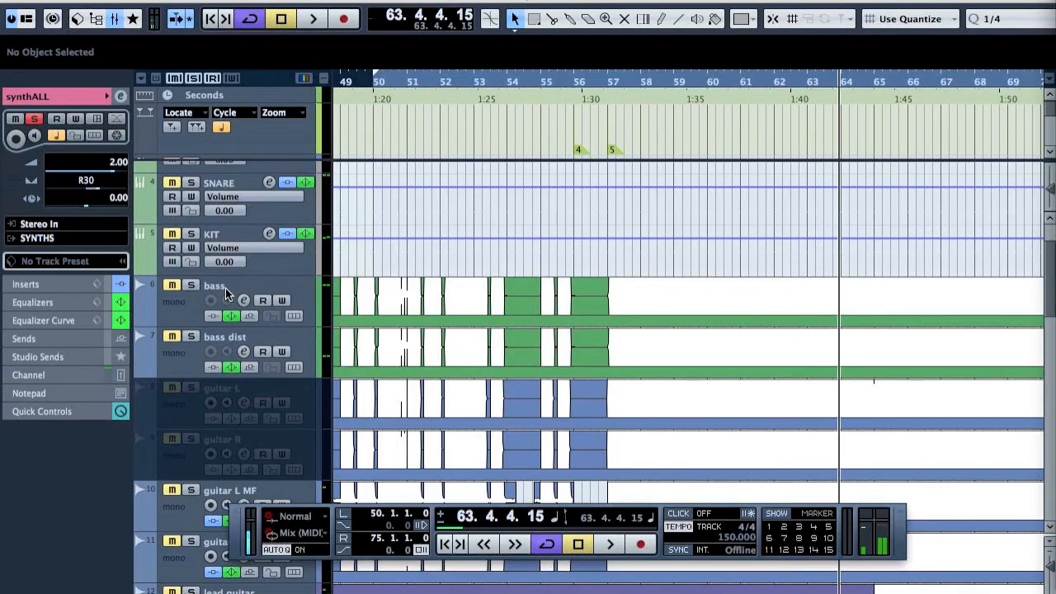
- Select the bass track and audition it soloed from just before bar 57
click(211, 297)
scroll(479, 347, down, 5)
scroll(479, 346, up, 5)
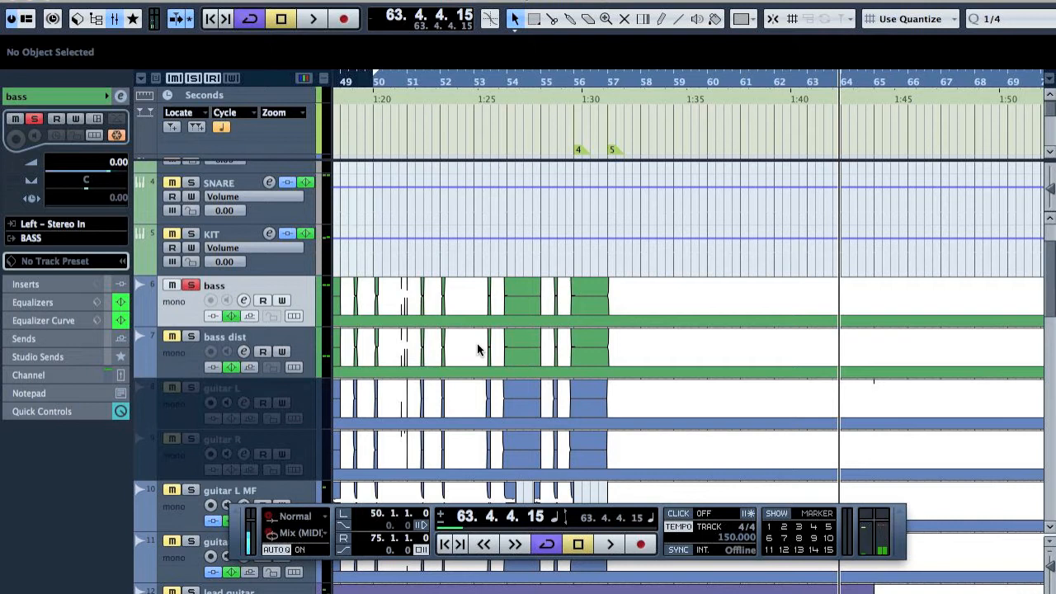
double_click(605, 83)
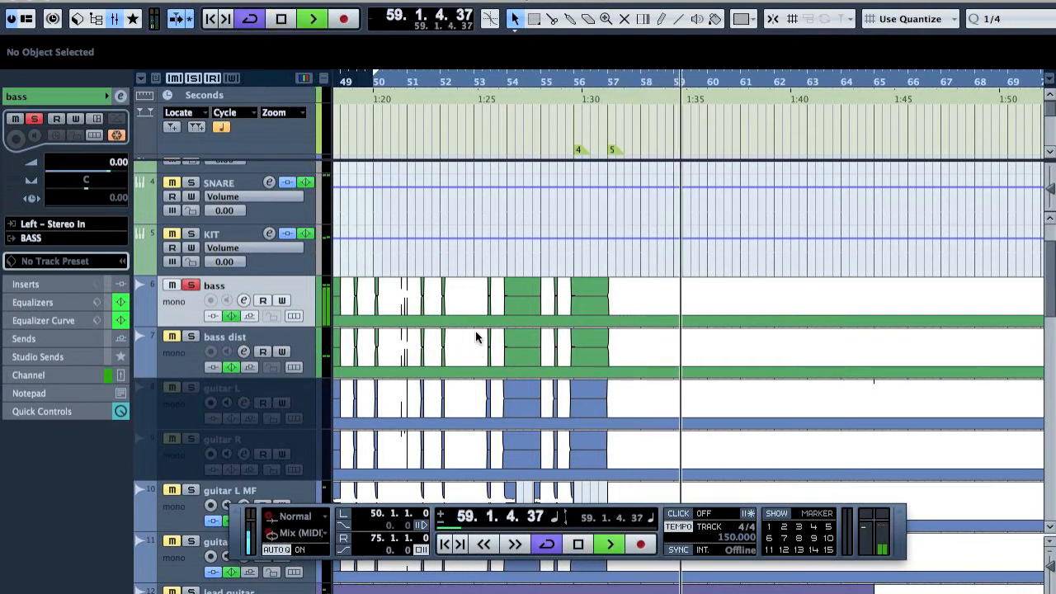
key(space)
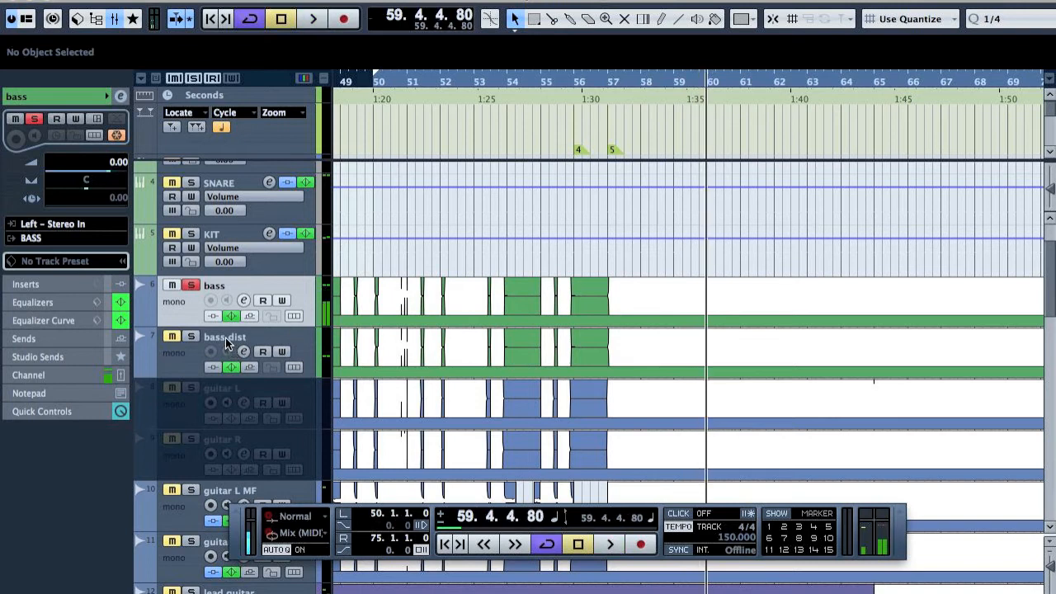
- Audition the soloed bass dist track from just before bar 57 and open its channel settings to examine the EQ
click(227, 345)
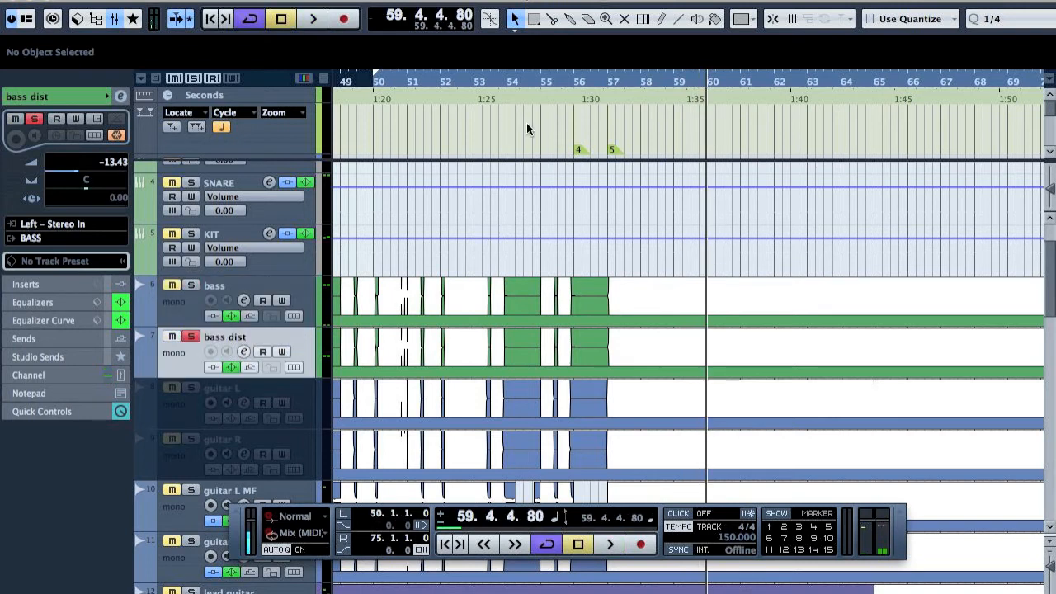
double_click(600, 104)
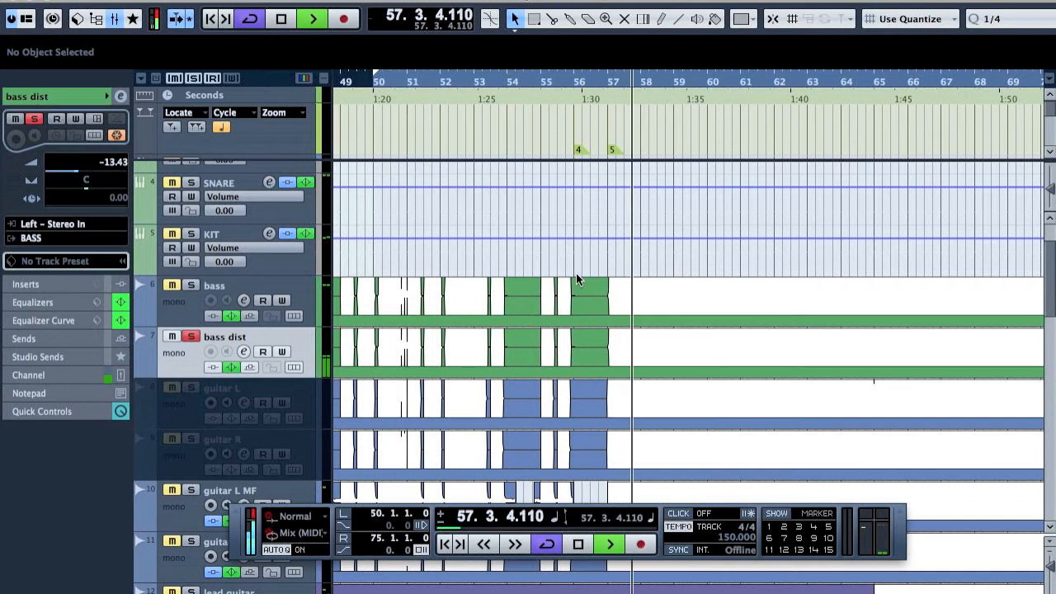
key(space)
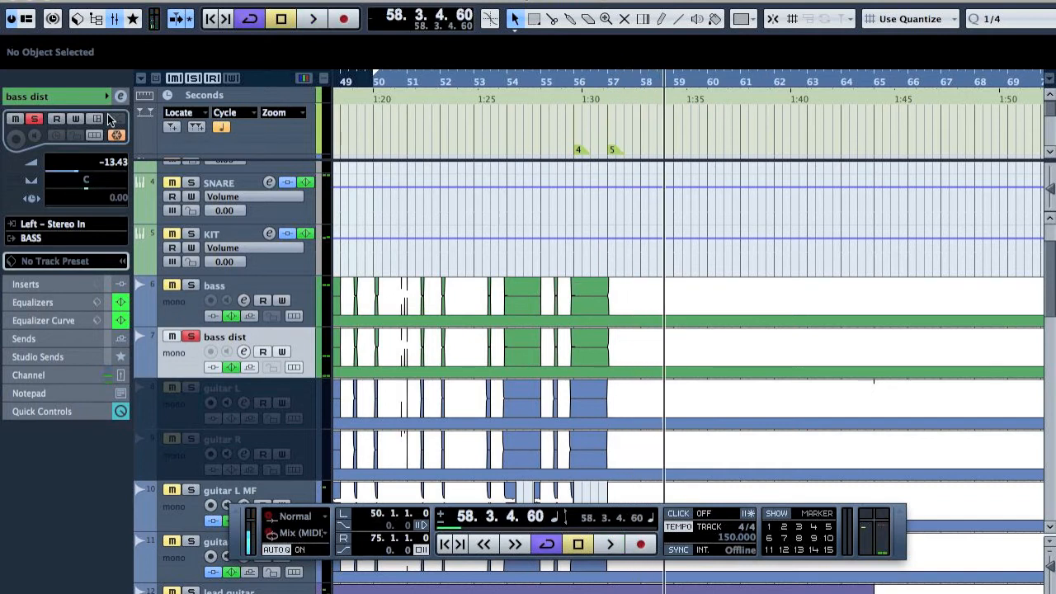
click(121, 96)
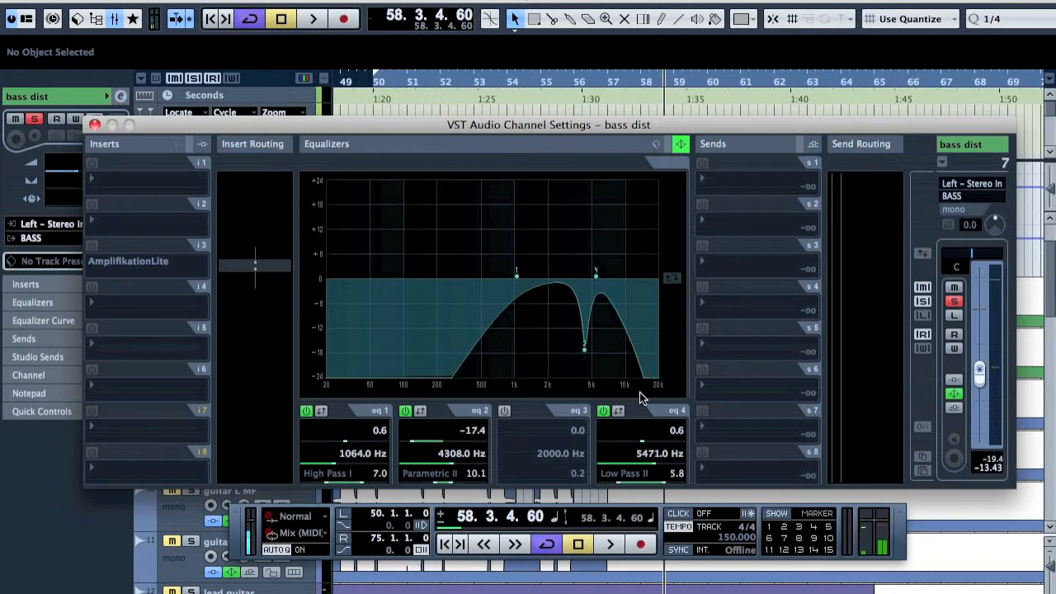
drag(320, 123, 571, 144)
- Solo the bass track together with bass dist and play both from the middle of bar 56
click(190, 286)
click(189, 286)
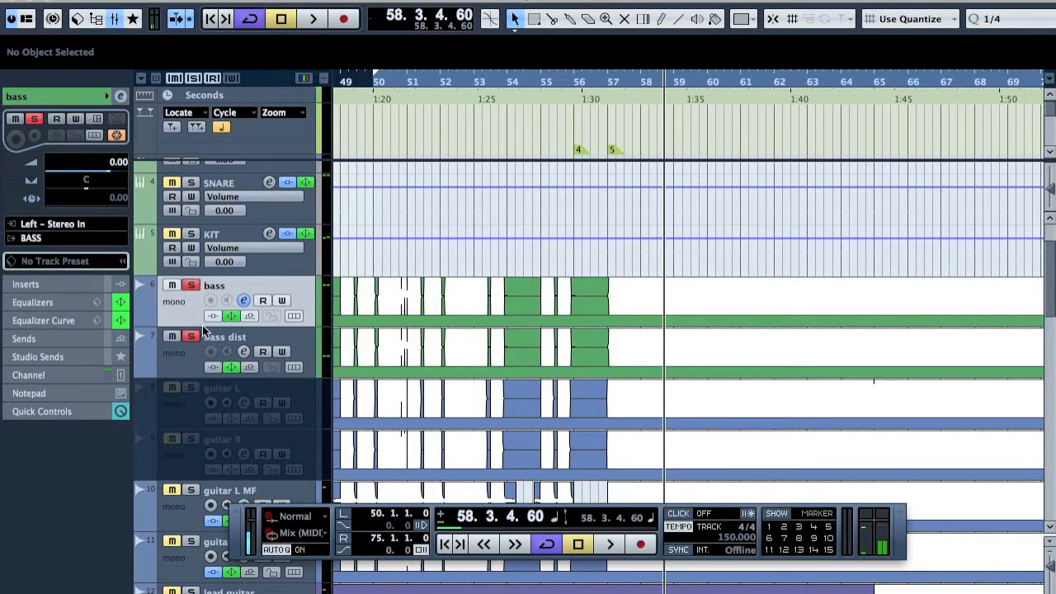
click(591, 82)
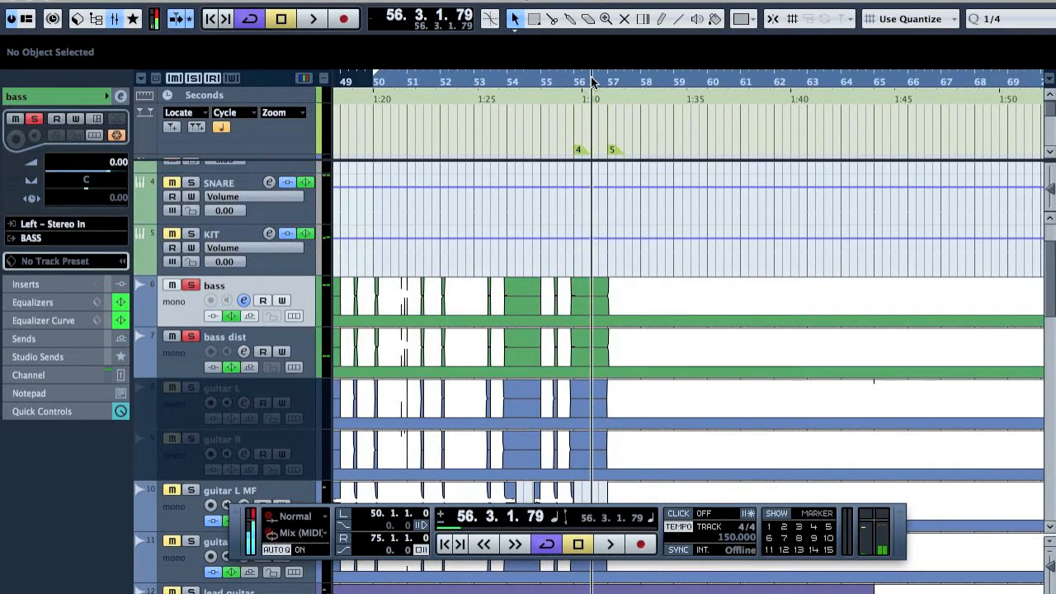
key(space)
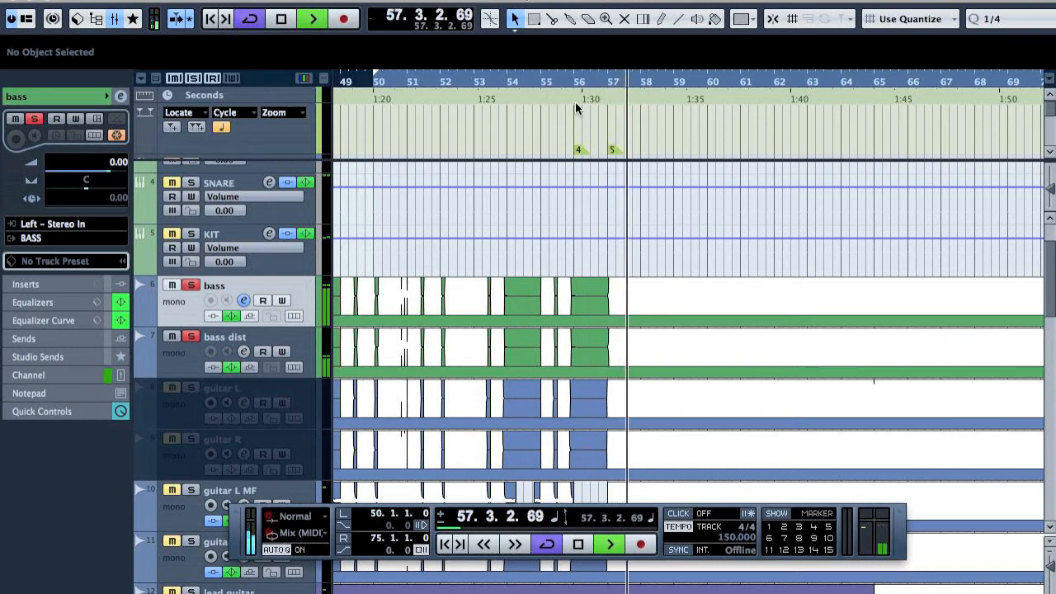
- Unsolo and re-solo bass dist during playback, stop, and compare the level settings of the bass and bass dist tracks
click(192, 339)
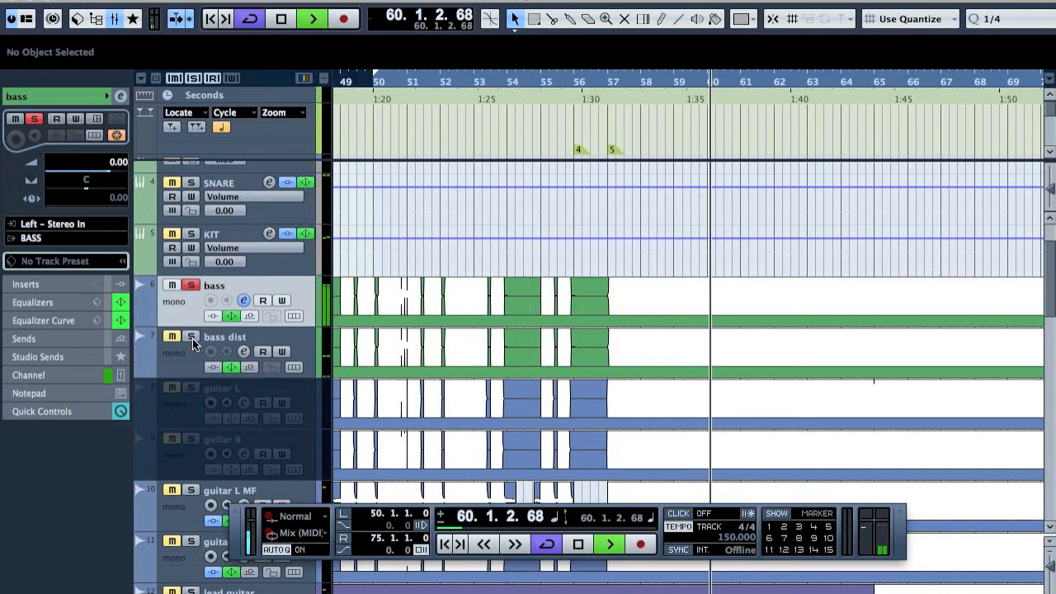
click(193, 340)
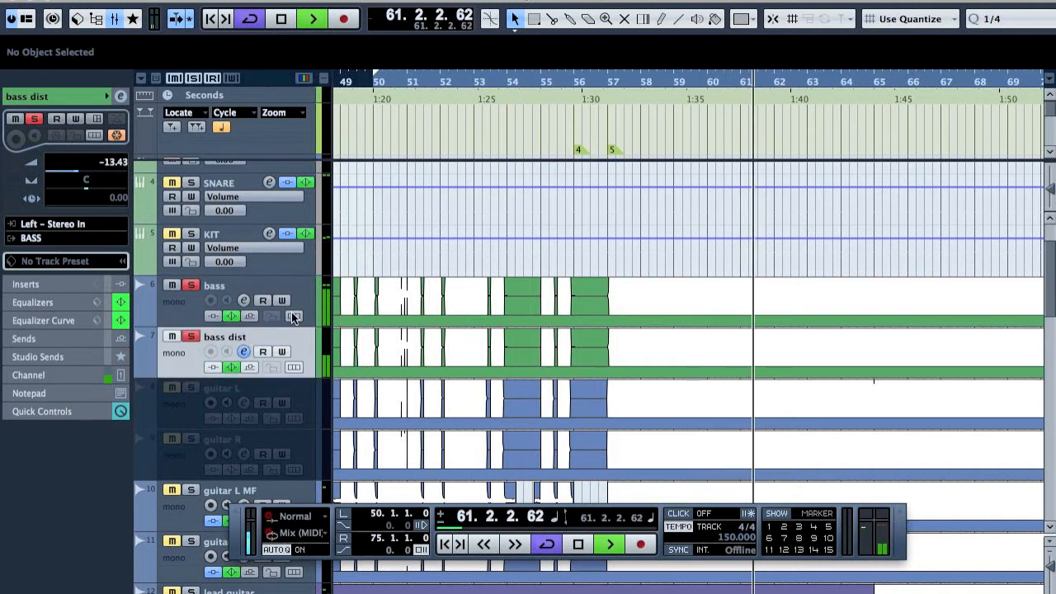
key(space)
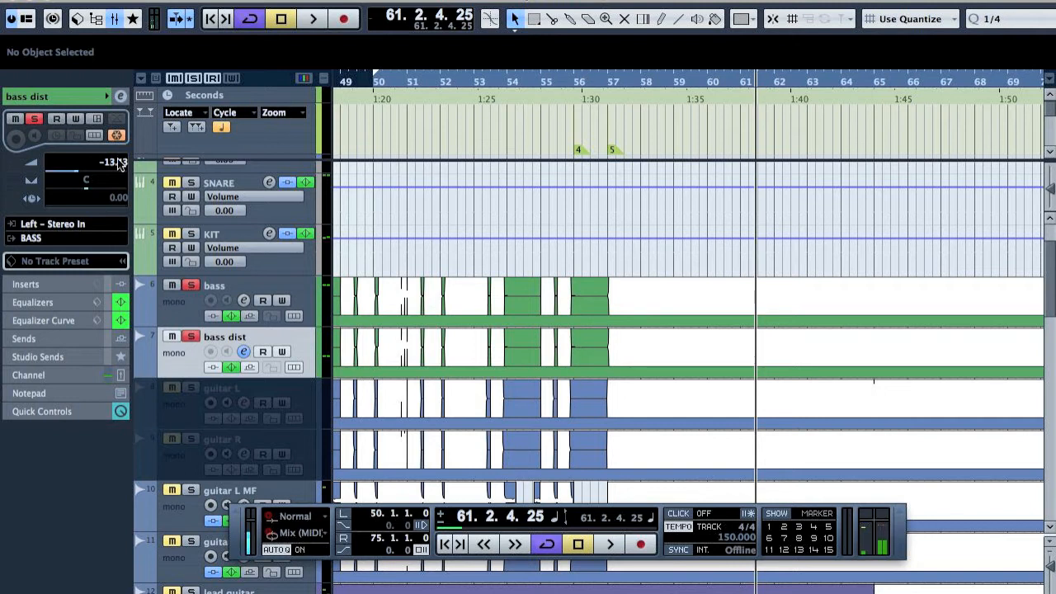
click(257, 290)
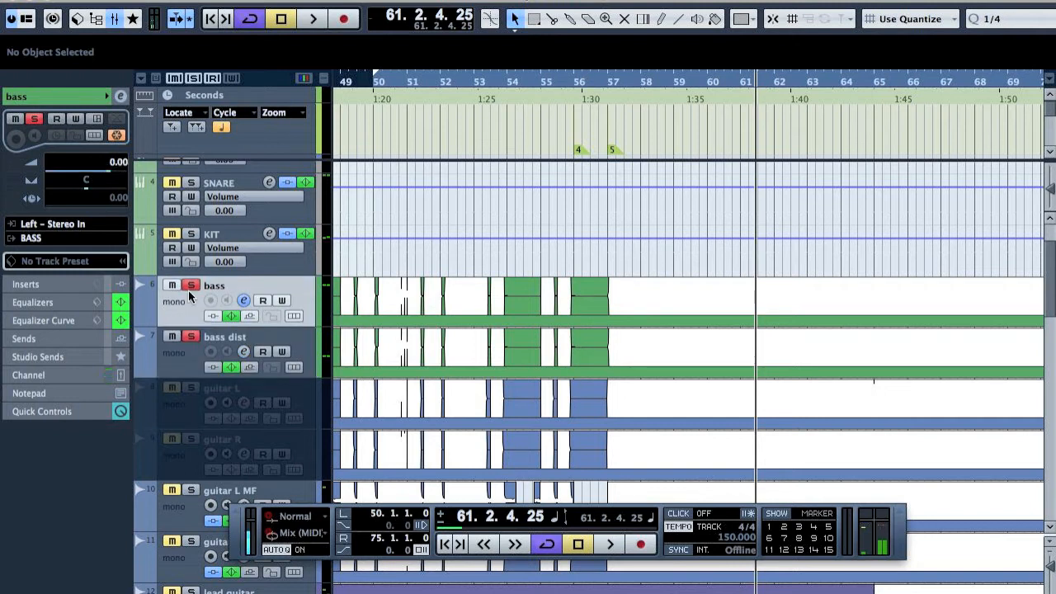
click(267, 341)
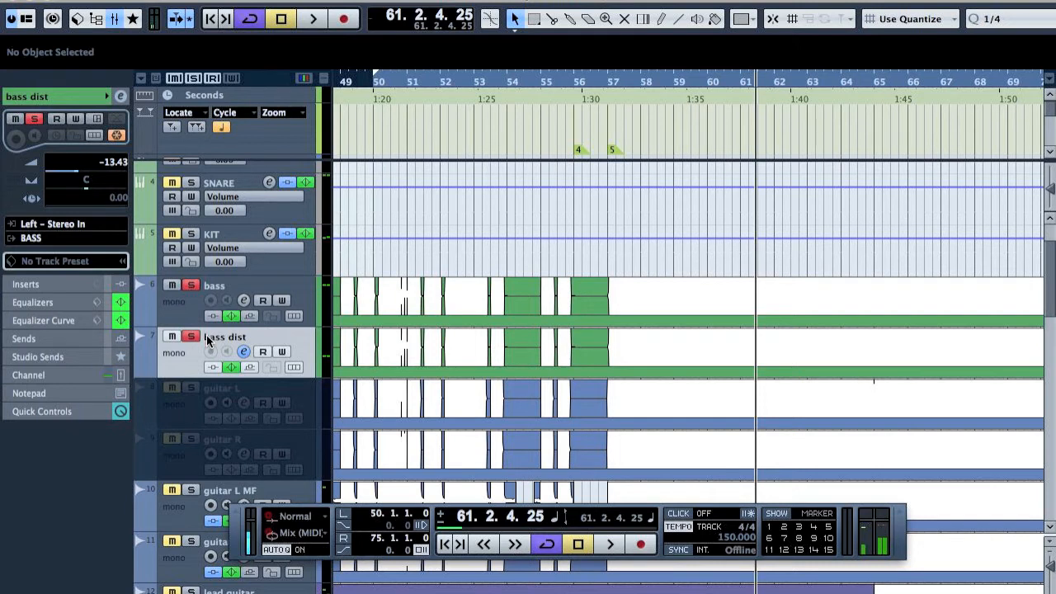
- Solo the KICK track and play it from the left locator at bar 50
click(591, 83)
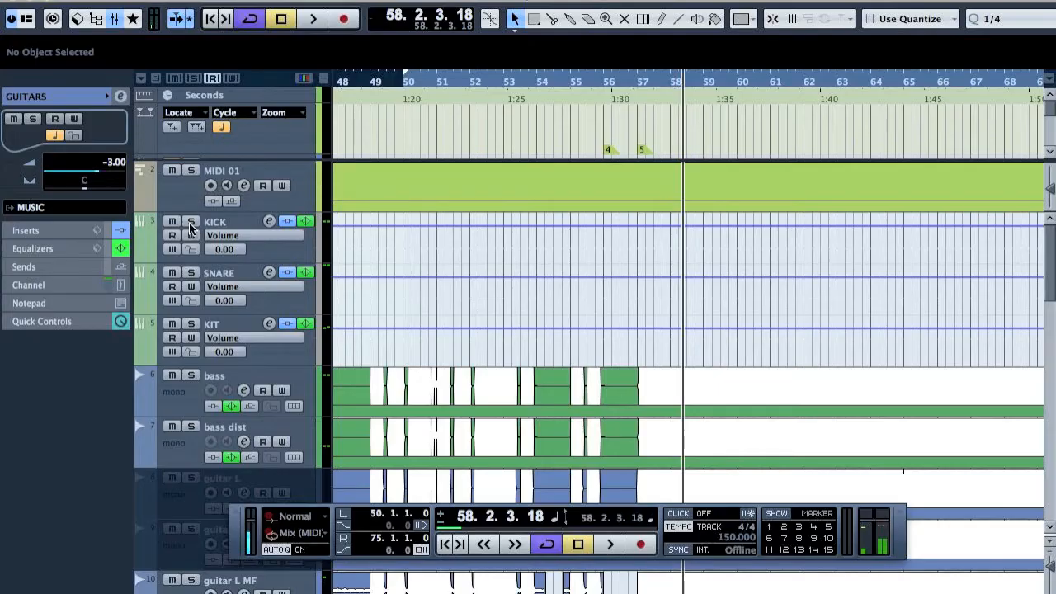
click(190, 223)
key(KP_1)
key(space)
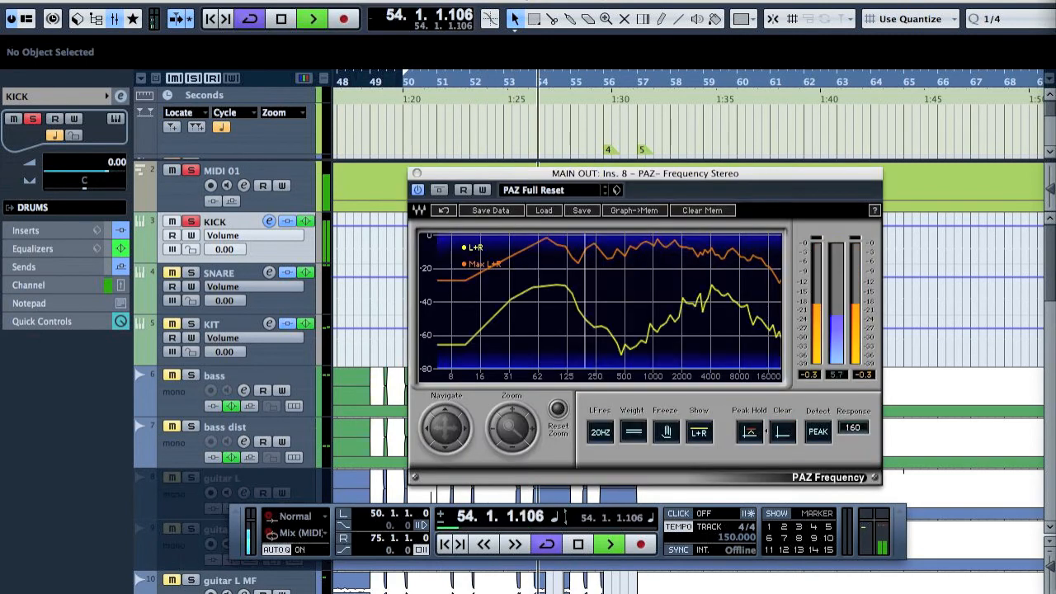
- Clear the PAZ analyzer's peak curve, store the kick's spectrum in its memory and stop playback
click(783, 432)
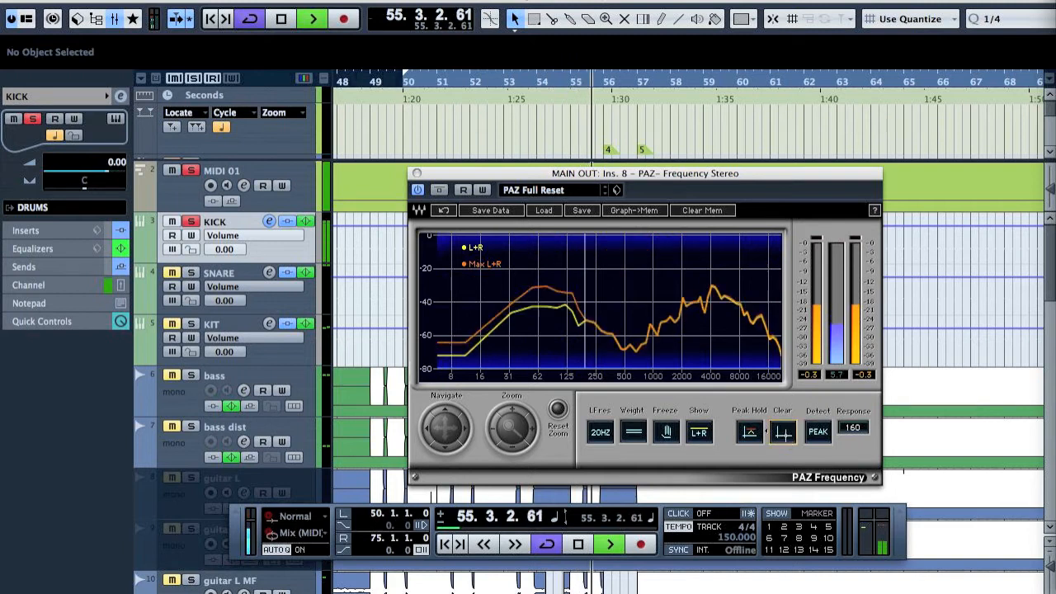
click(634, 211)
key(space)
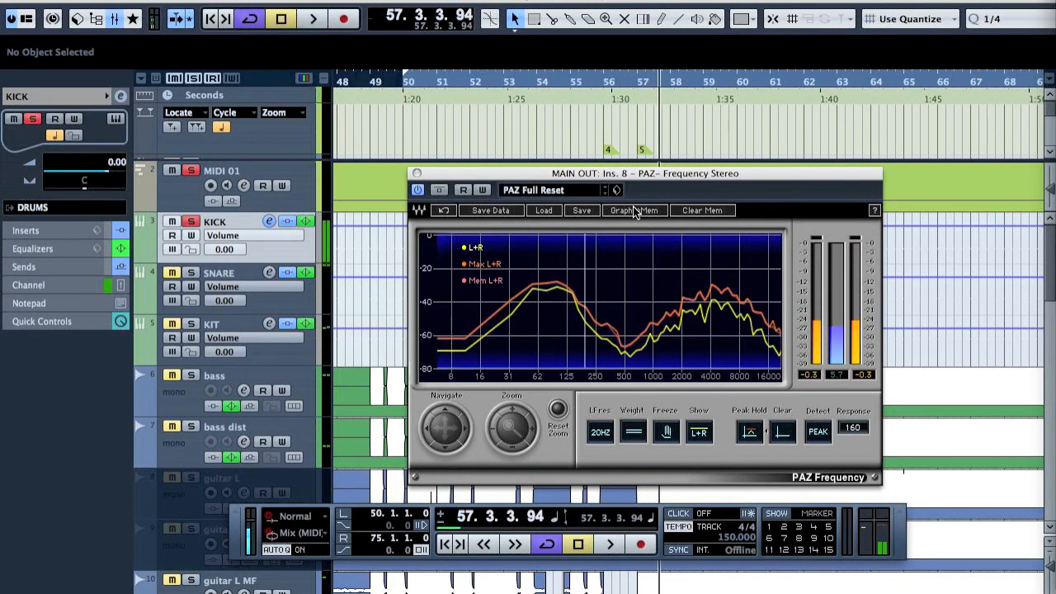
- Solo bass and bass dist instead of KICK, clear the analyzer's peaks and play from bar 50 to compare against the stored kick curve
click(191, 222)
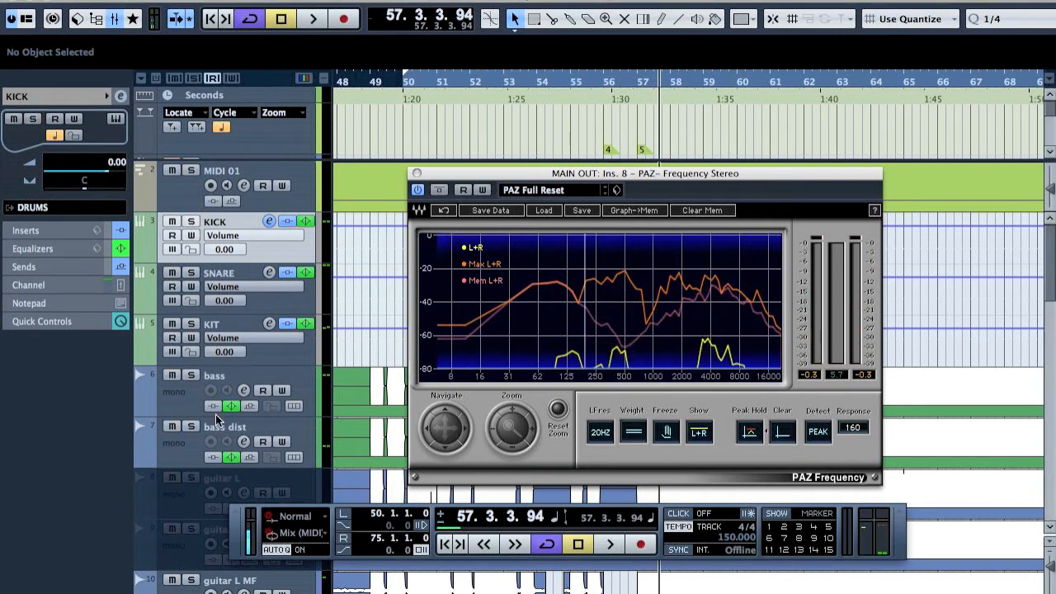
click(191, 375)
click(191, 427)
click(782, 433)
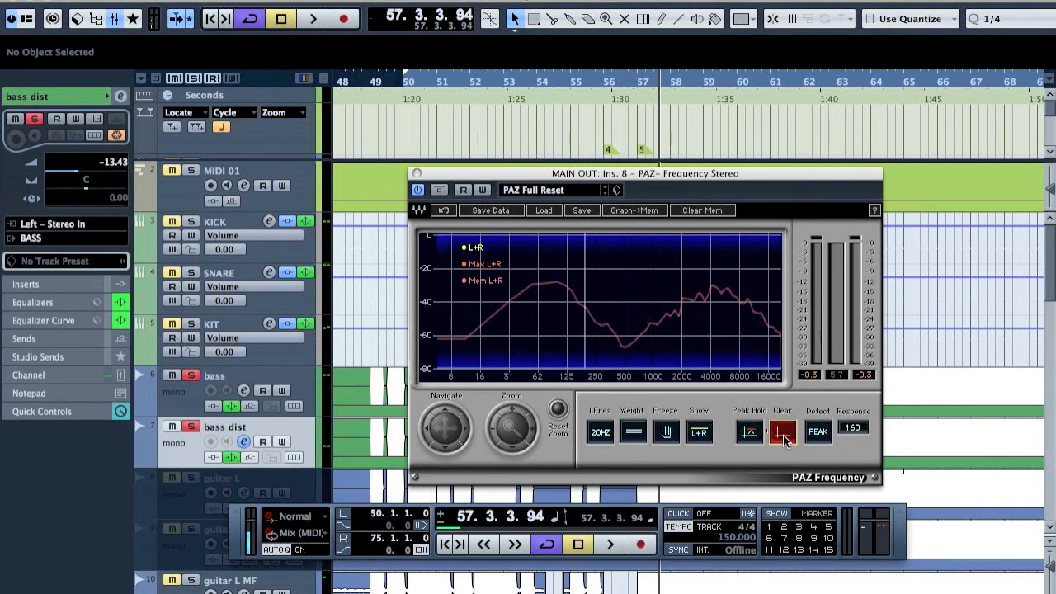
key(KP_1)
key(space)
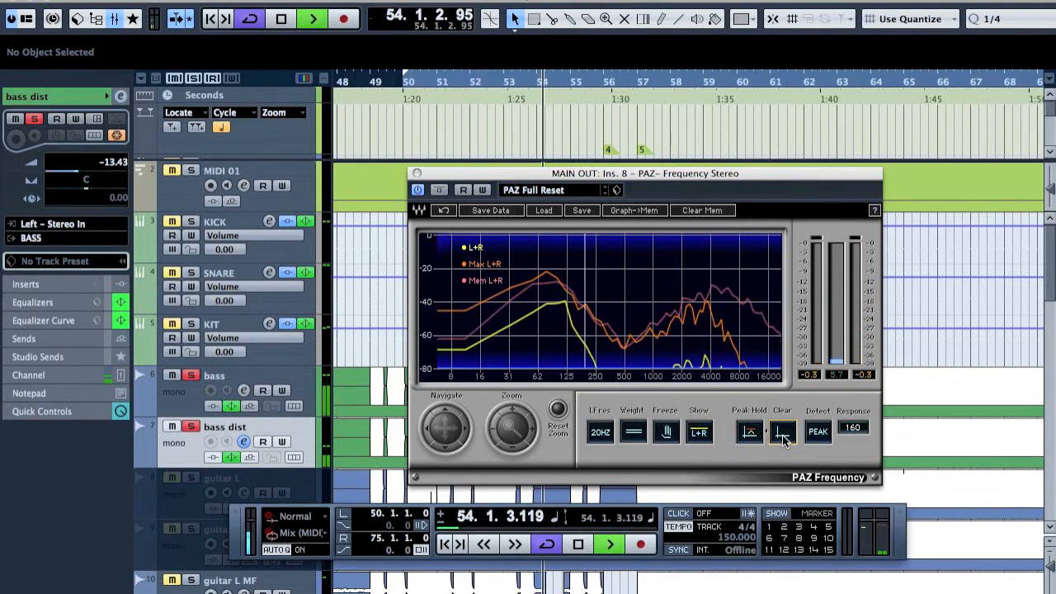
key(space)
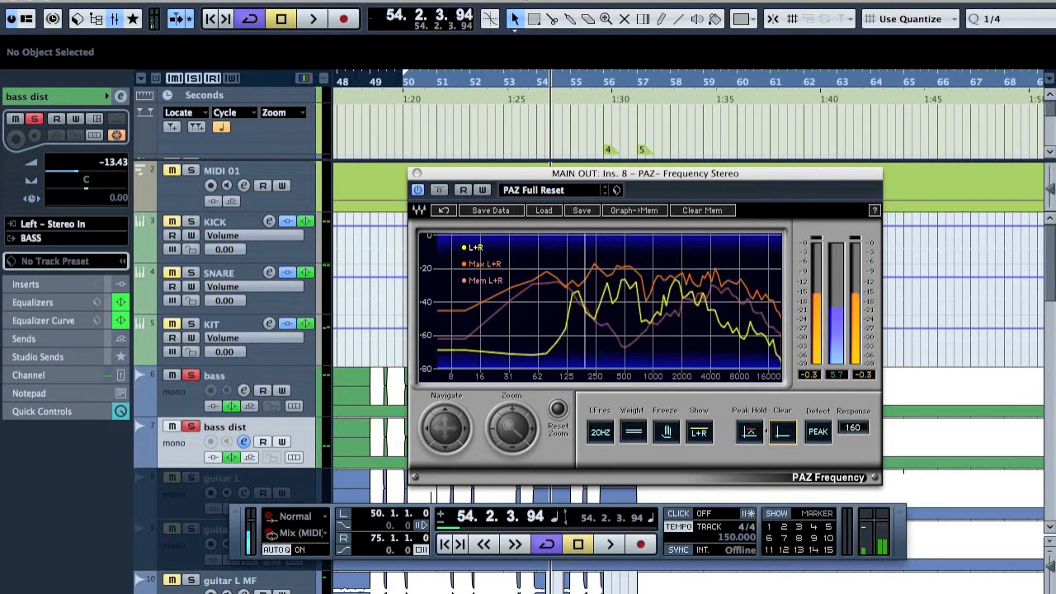
- Open the KICK channel settings and uncover its equalizer to examine the filtering and boosts
click(269, 221)
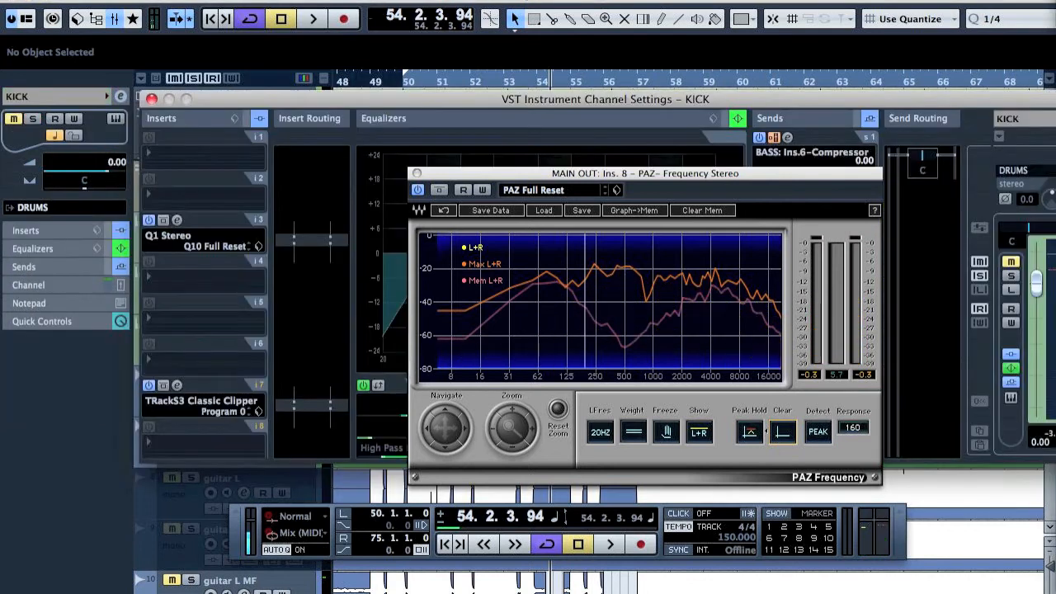
drag(475, 173, 571, 174)
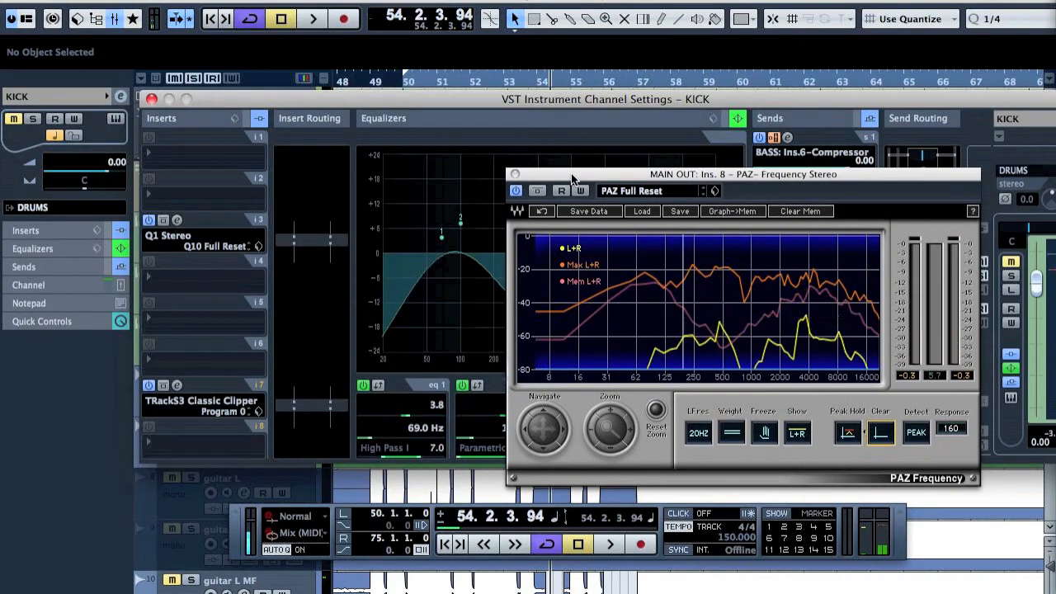
click(514, 175)
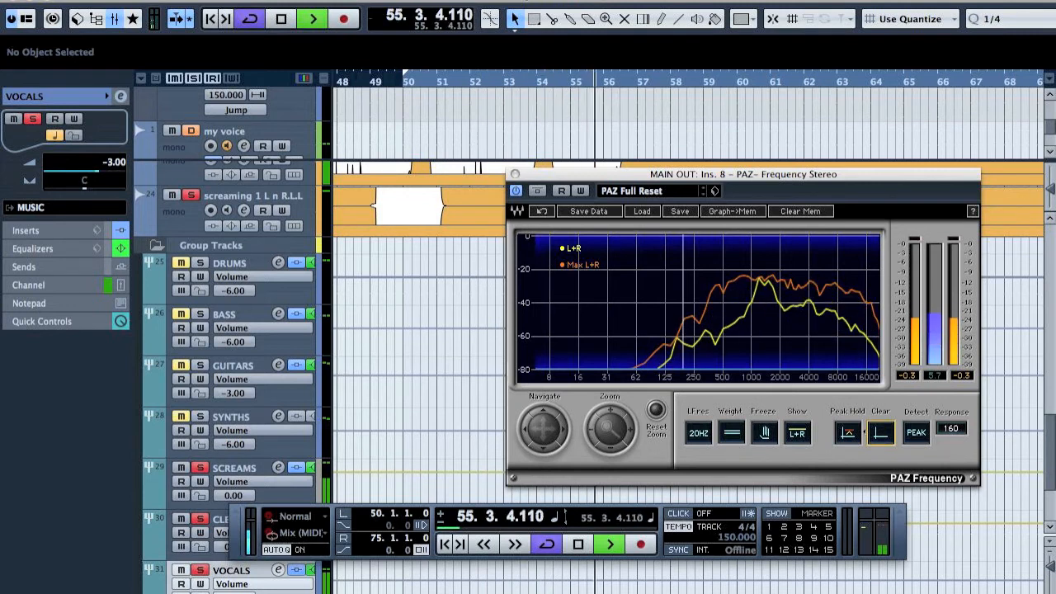
- Open the VOCALS group's channel settings during playback, uncover its EQ curve to examine the high-pass filter, and stop
click(278, 570)
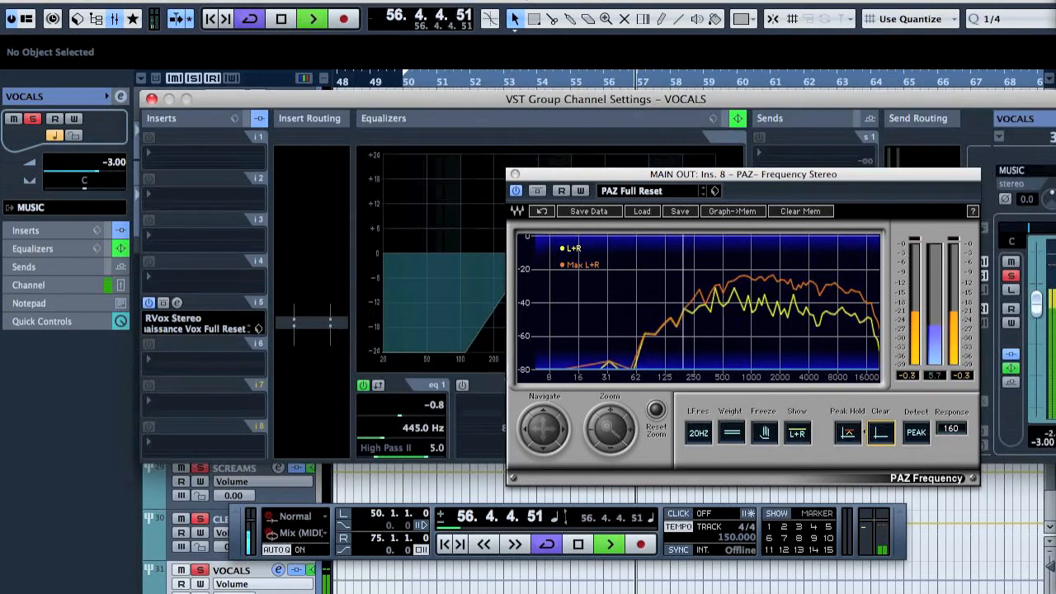
drag(665, 179, 716, 176)
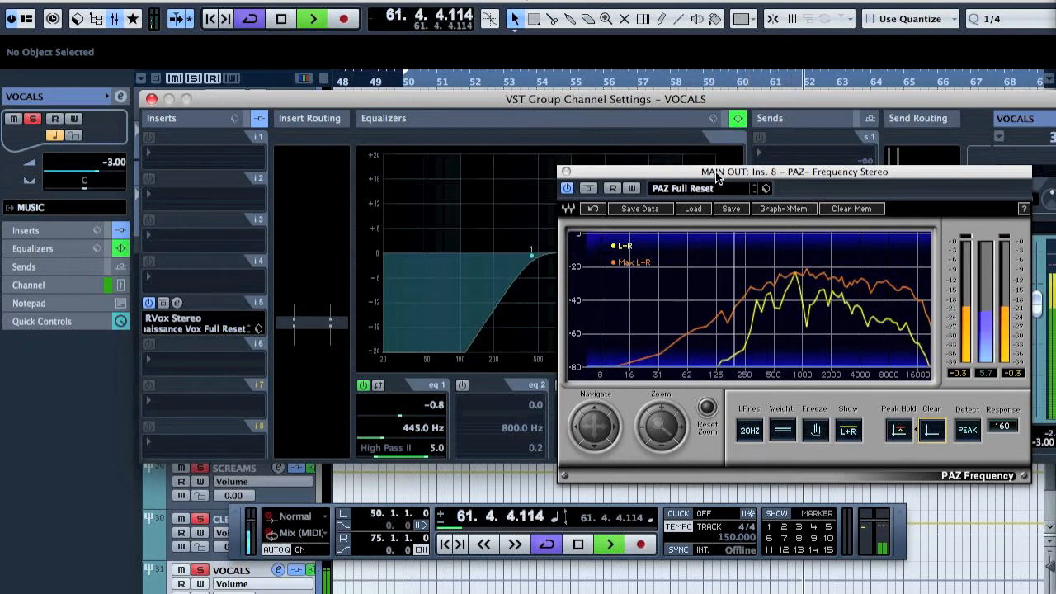
key(space)
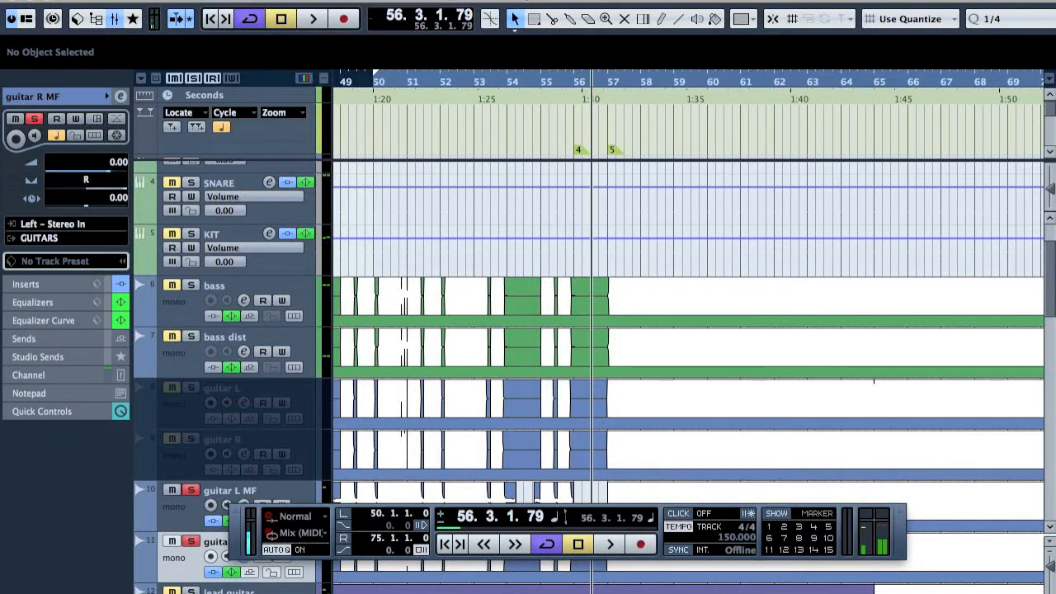
- Open the channel settings of guitar R MF and of the GUITARS group to examine their EQ curves
click(121, 97)
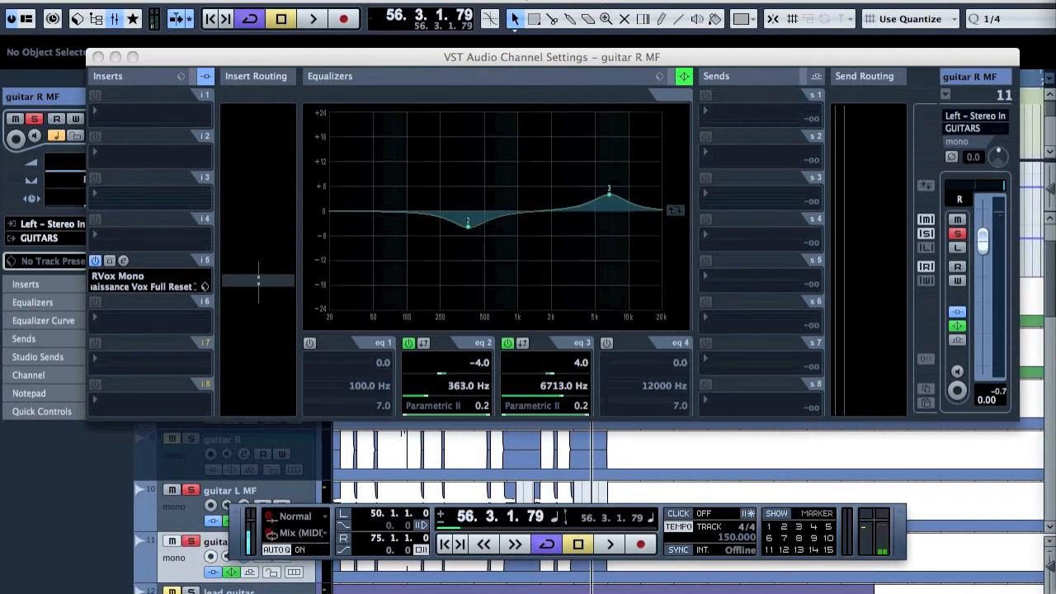
click(233, 570)
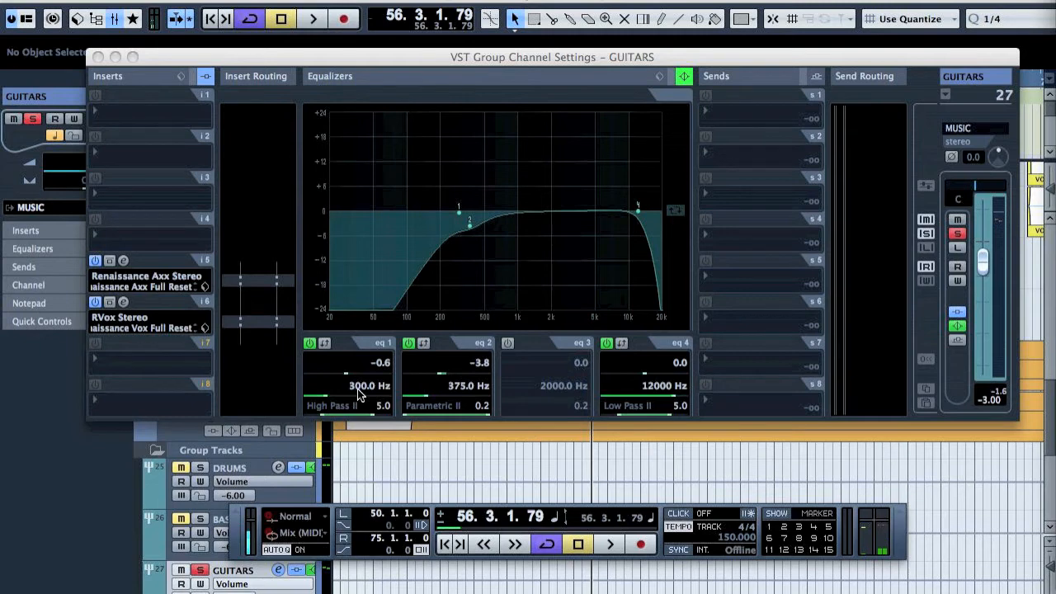
drag(588, 59, 607, 329)
scroll(492, 249, up, 3)
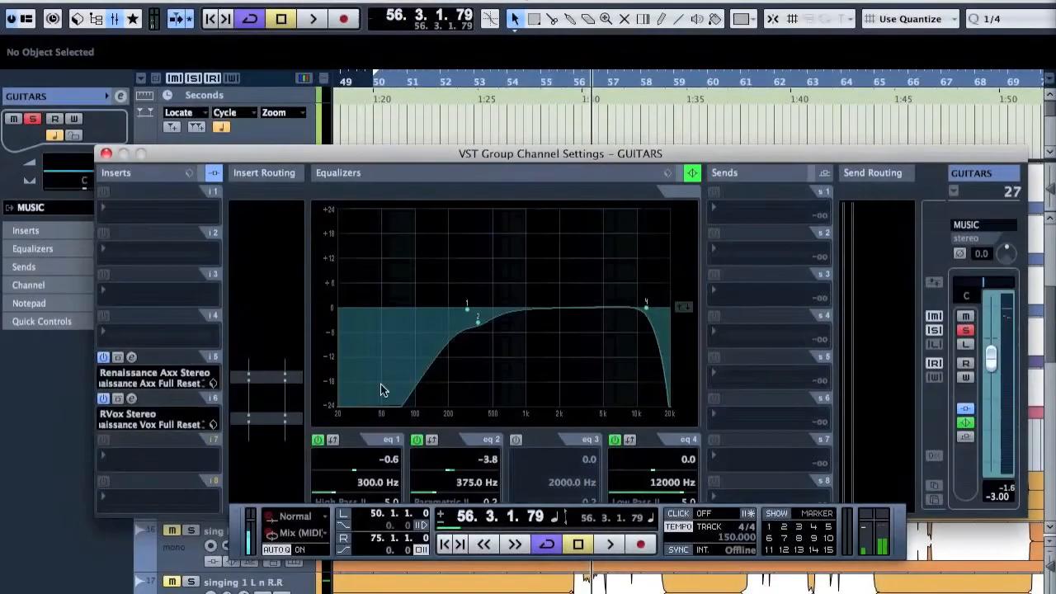
- Switch off the high-pass EQ band 1 on the GUITARS group and audition the soloed guitars
click(317, 441)
key(space)
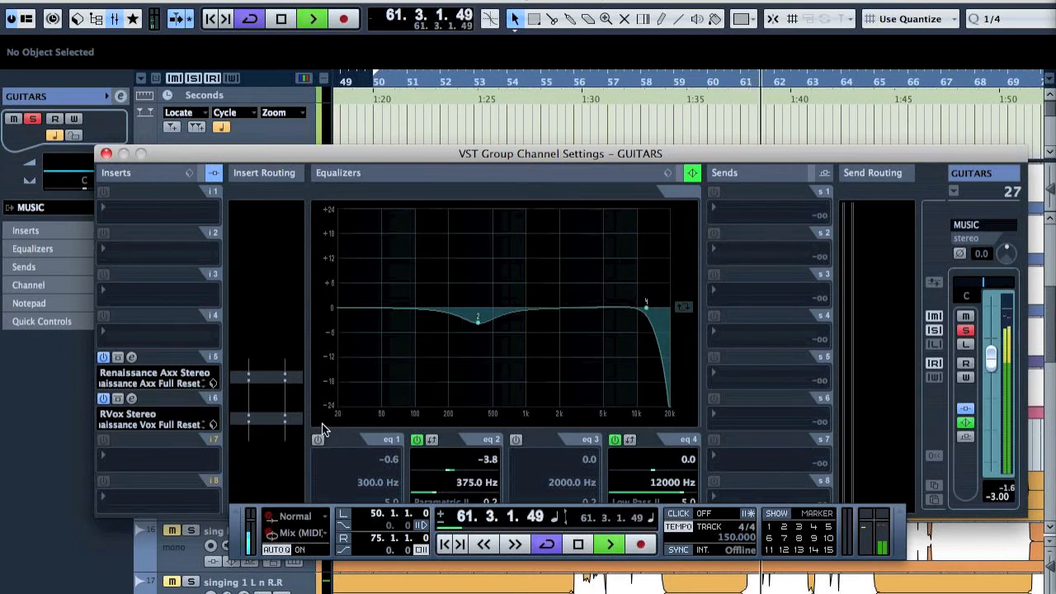
key(space)
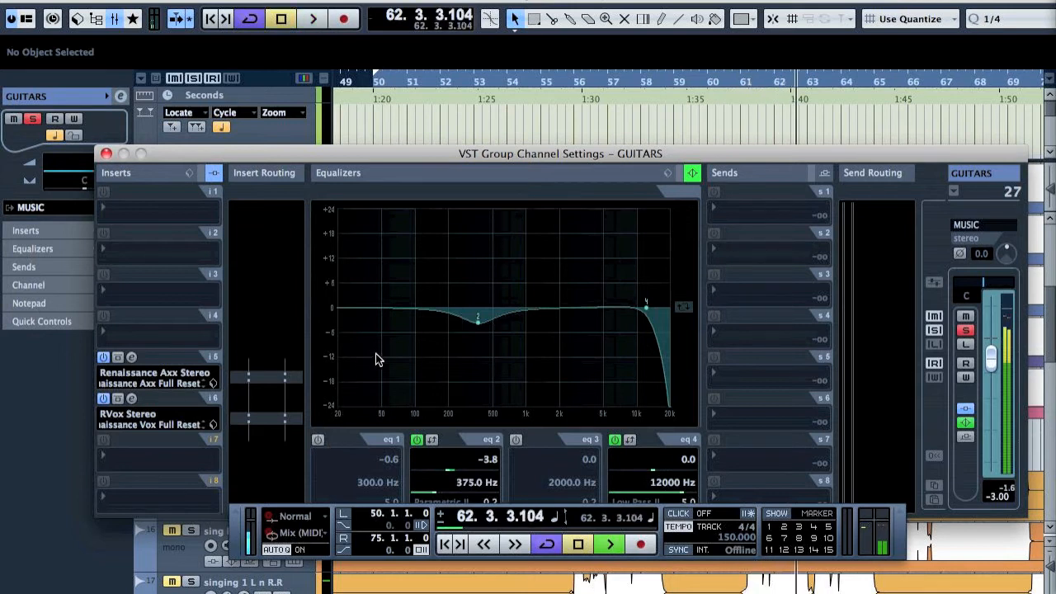
- Move the GUITARS settings window off the tracks and replay the guitars from bar 50 with EQ band 1 off
drag(453, 160, 529, 229)
key(1)
key(space)
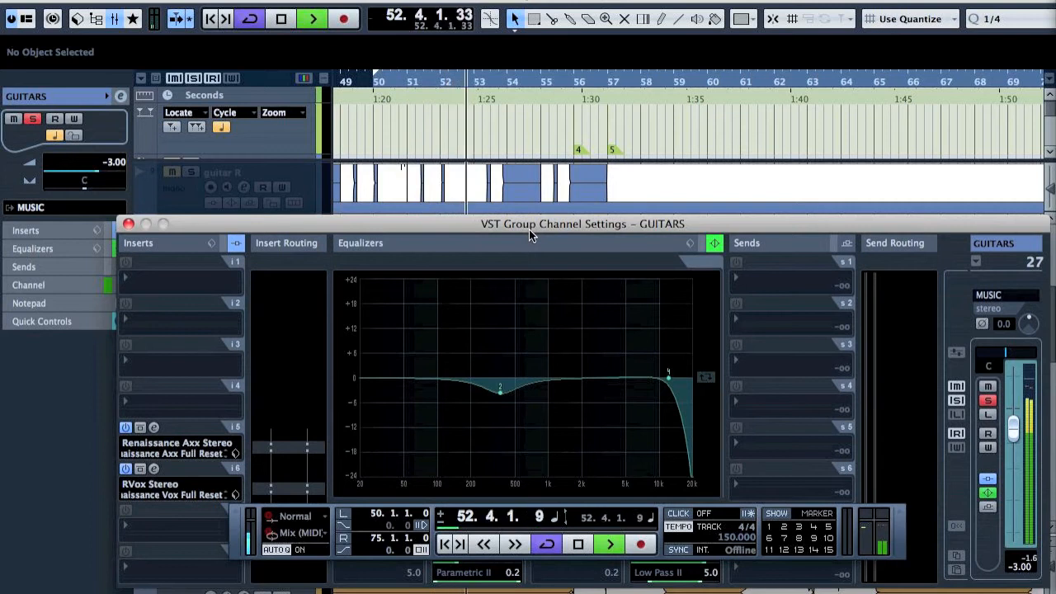
key(space)
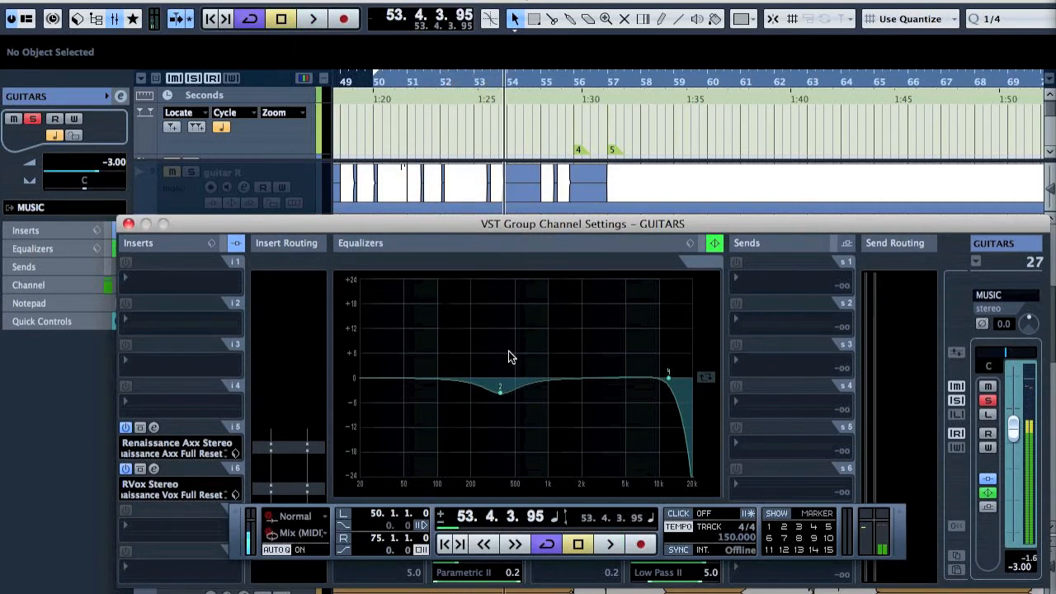
- Re-enable the high-pass EQ band 1 on the GUITARS group and audition the filtered guitars
drag(467, 221, 467, 132)
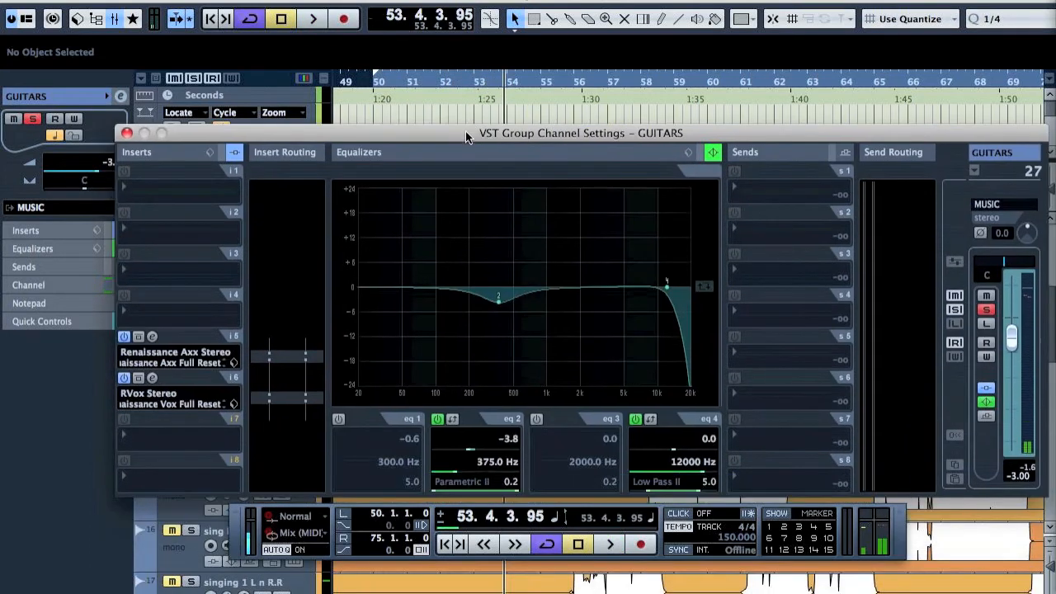
click(338, 420)
key(space)
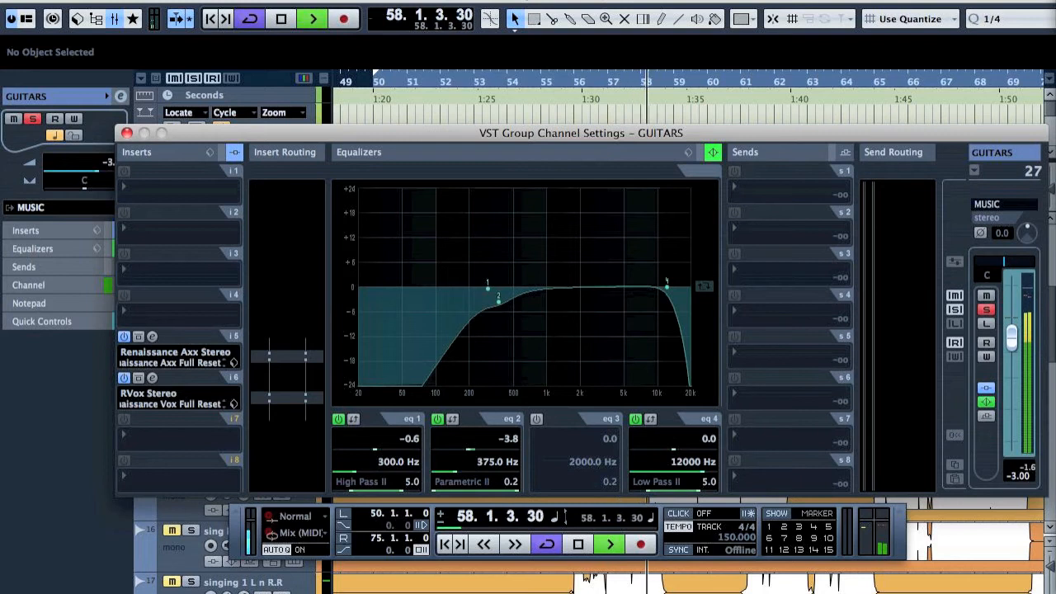
key(space)
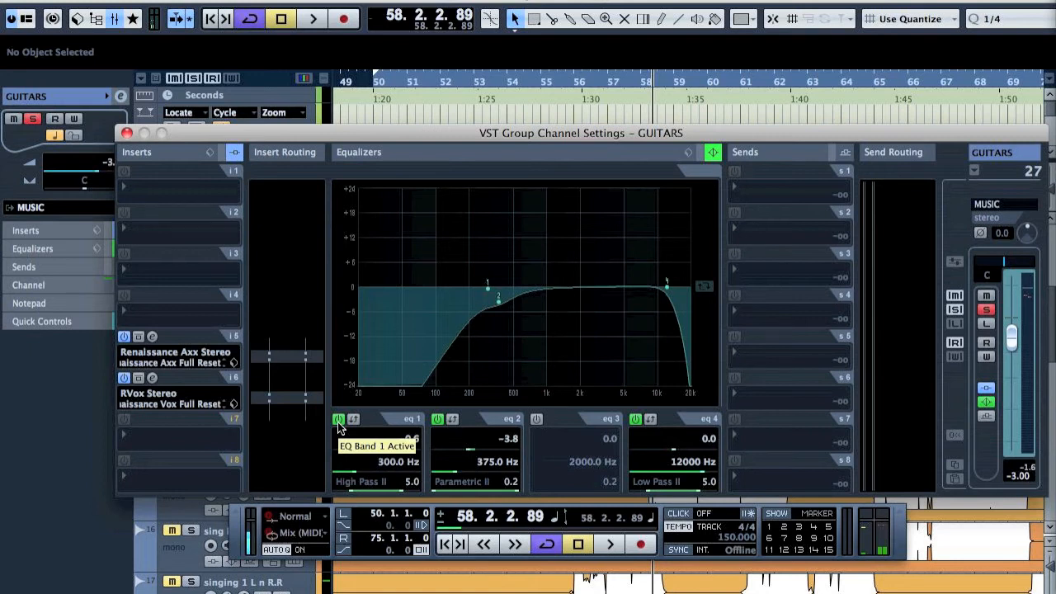
- Play the full mix from bar 50, toggling the GUITARS group's EQ band 1 off and back on during playback
key(KP_1)
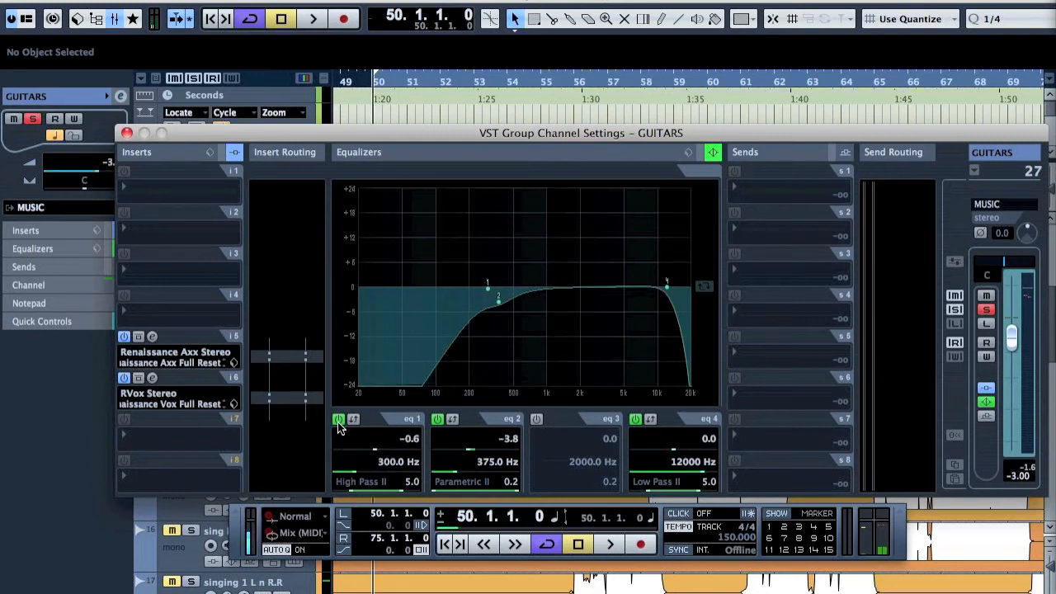
key(space)
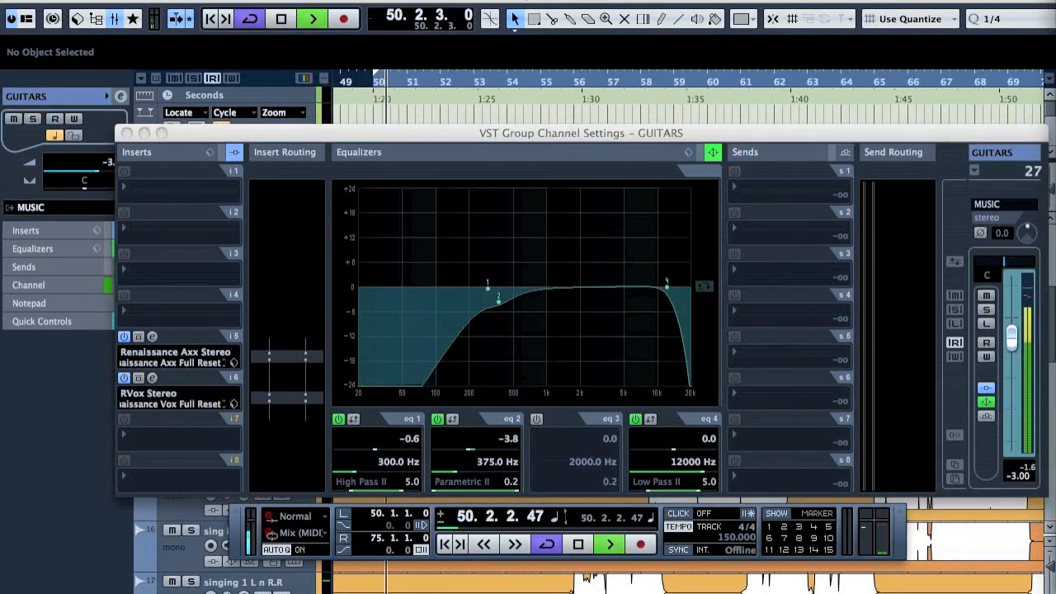
click(338, 419)
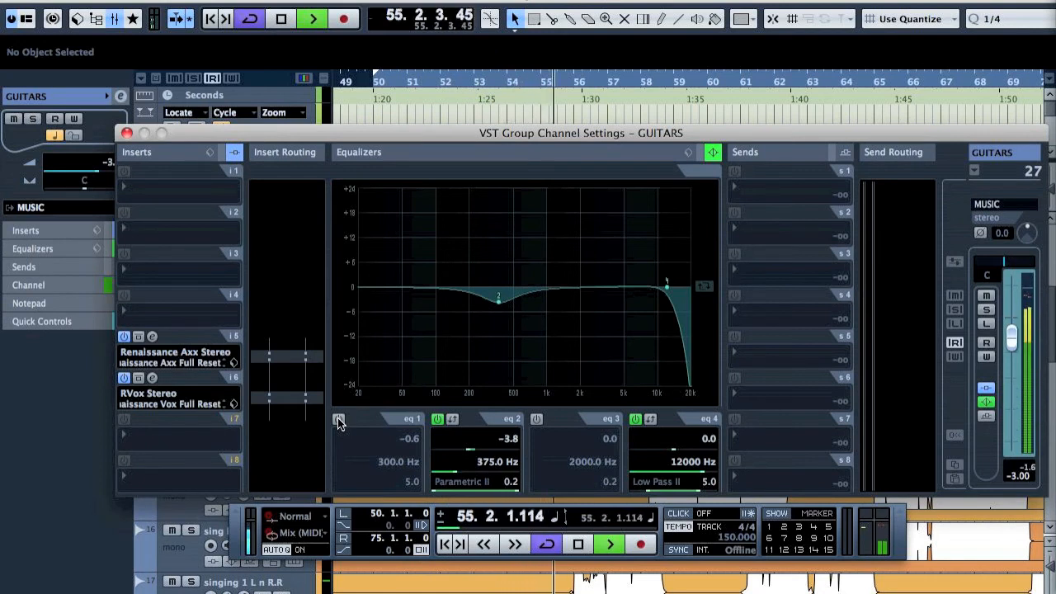
click(338, 420)
key(space)
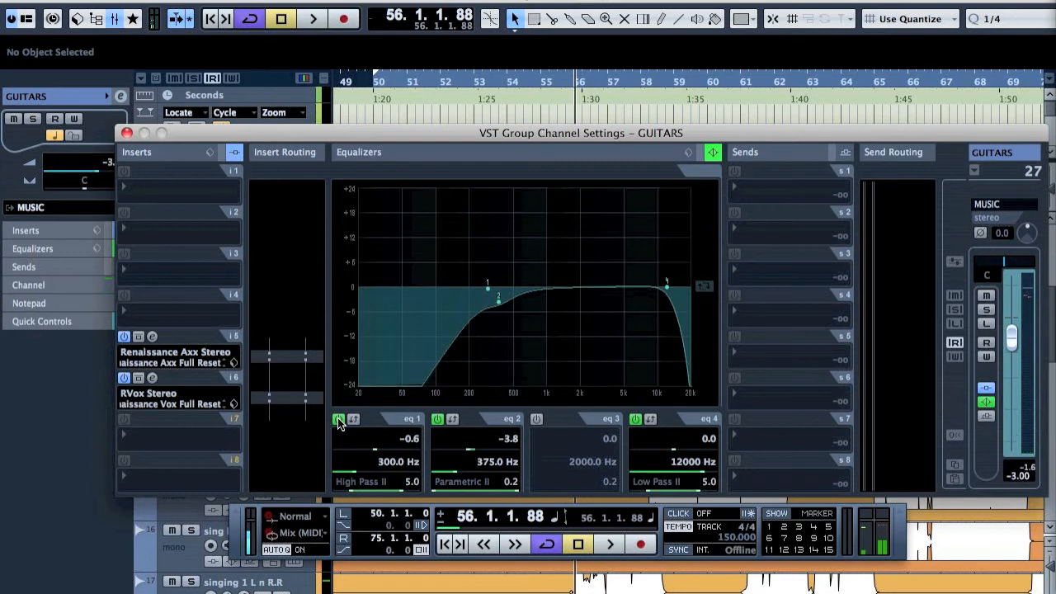
- Replay the full mix from bar 50 with the GUITARS group's high-pass band 1 active
key(KP_1)
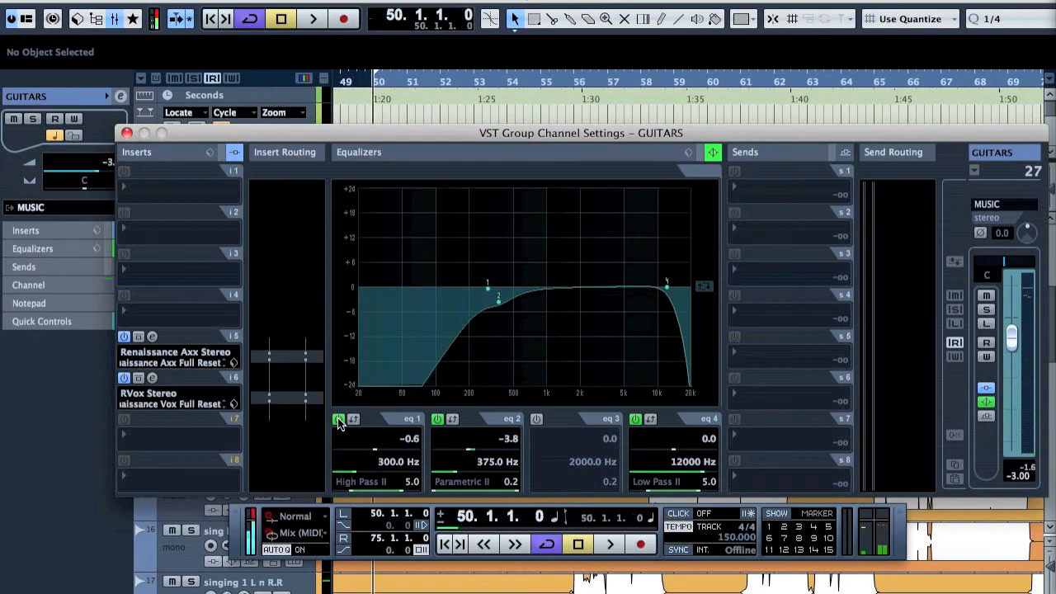
key(space)
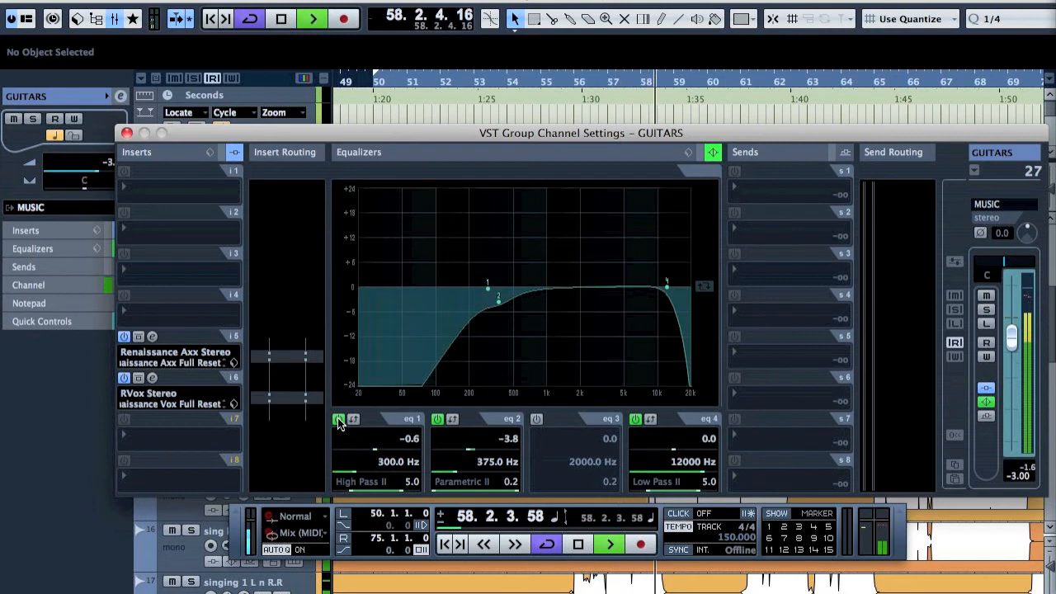
key(space)
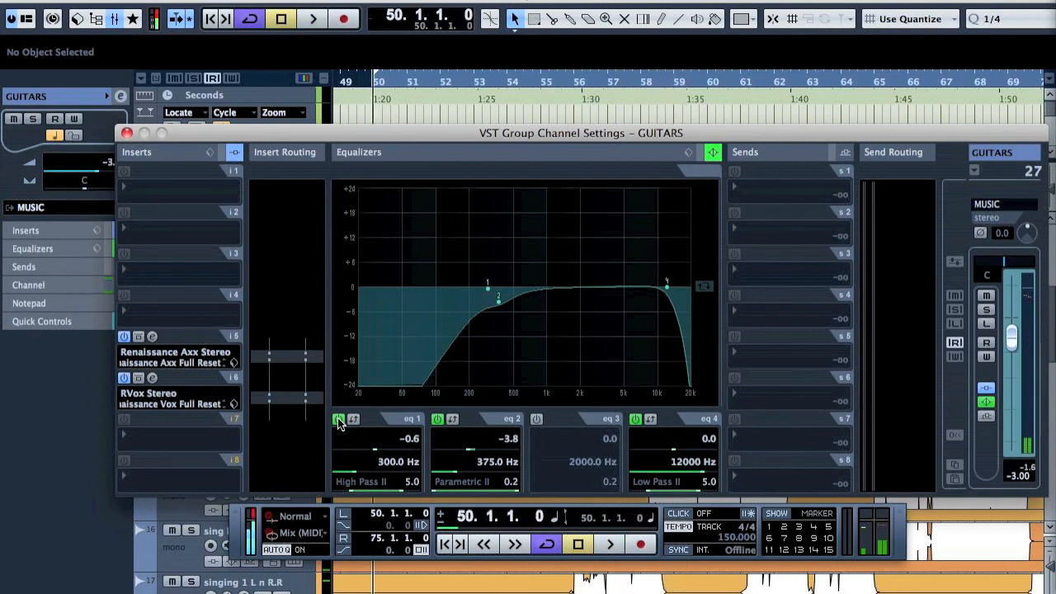
- Switch off the GUITARS group's high-pass band 1 and play the full mix from bar 50 for comparison
click(338, 420)
key(space)
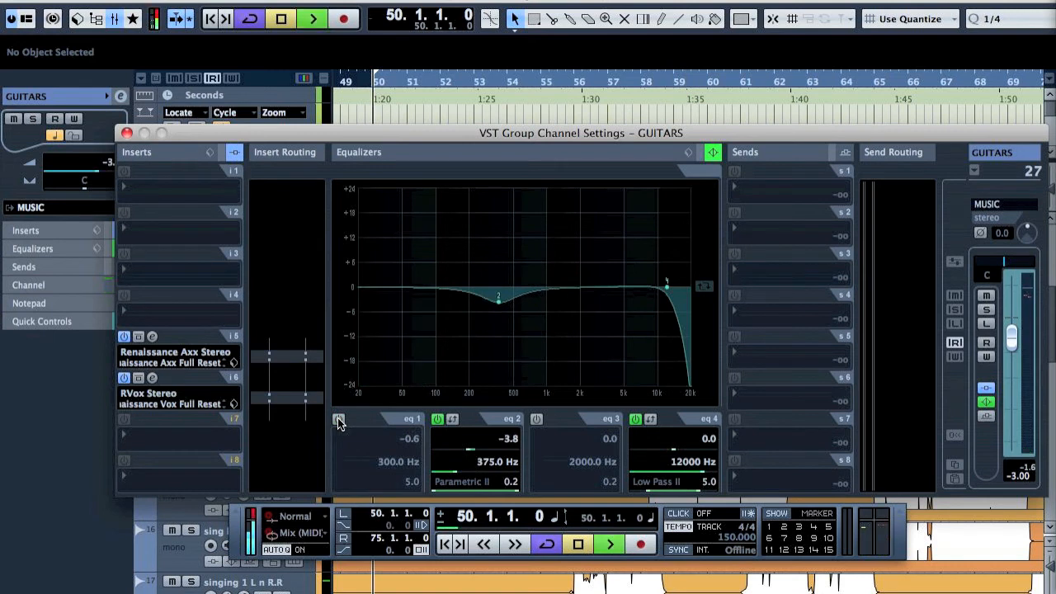